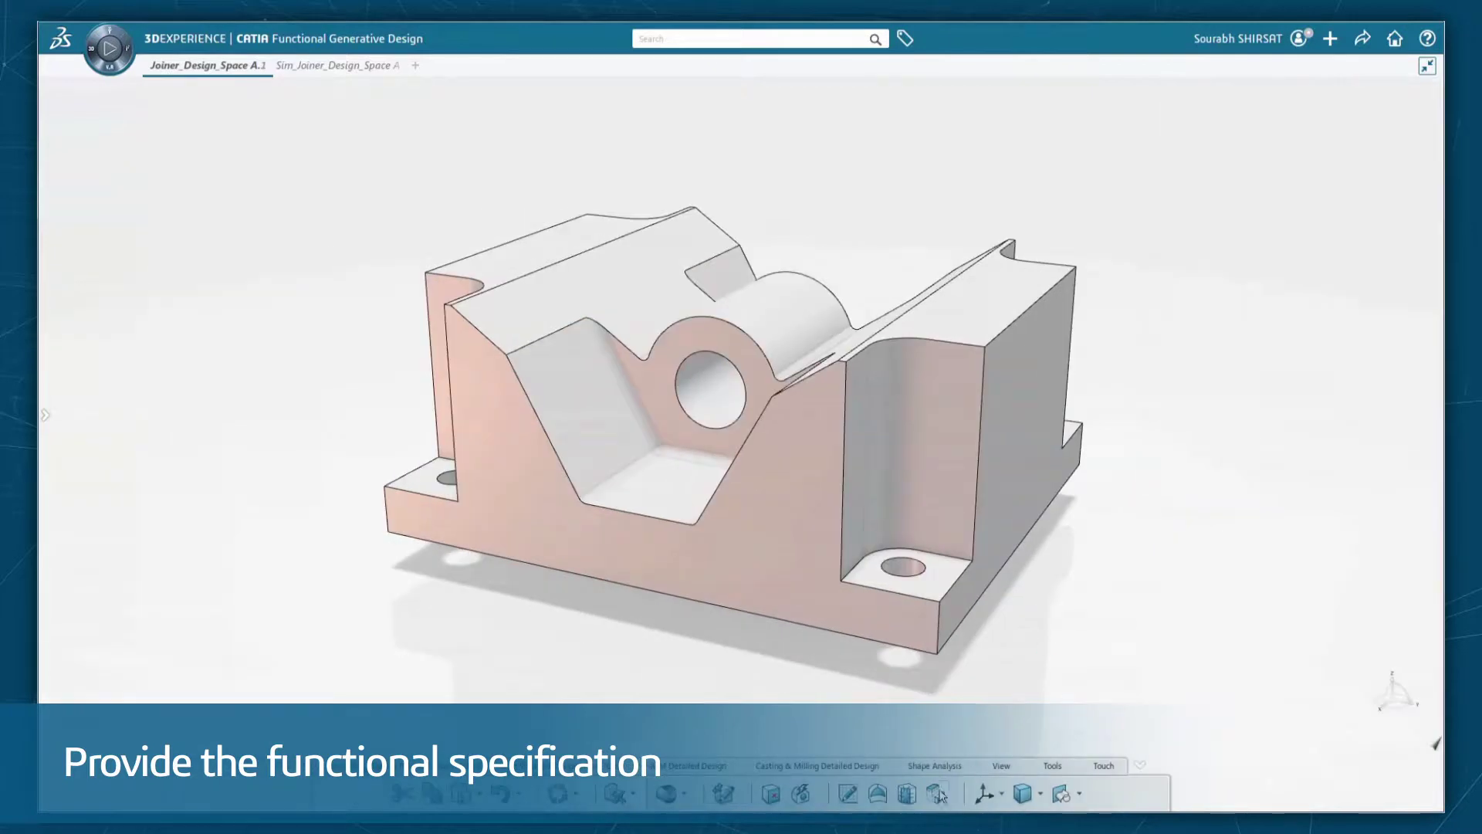
- Partition the design space around the central bore with a 4.5 mm offset
click(938, 794)
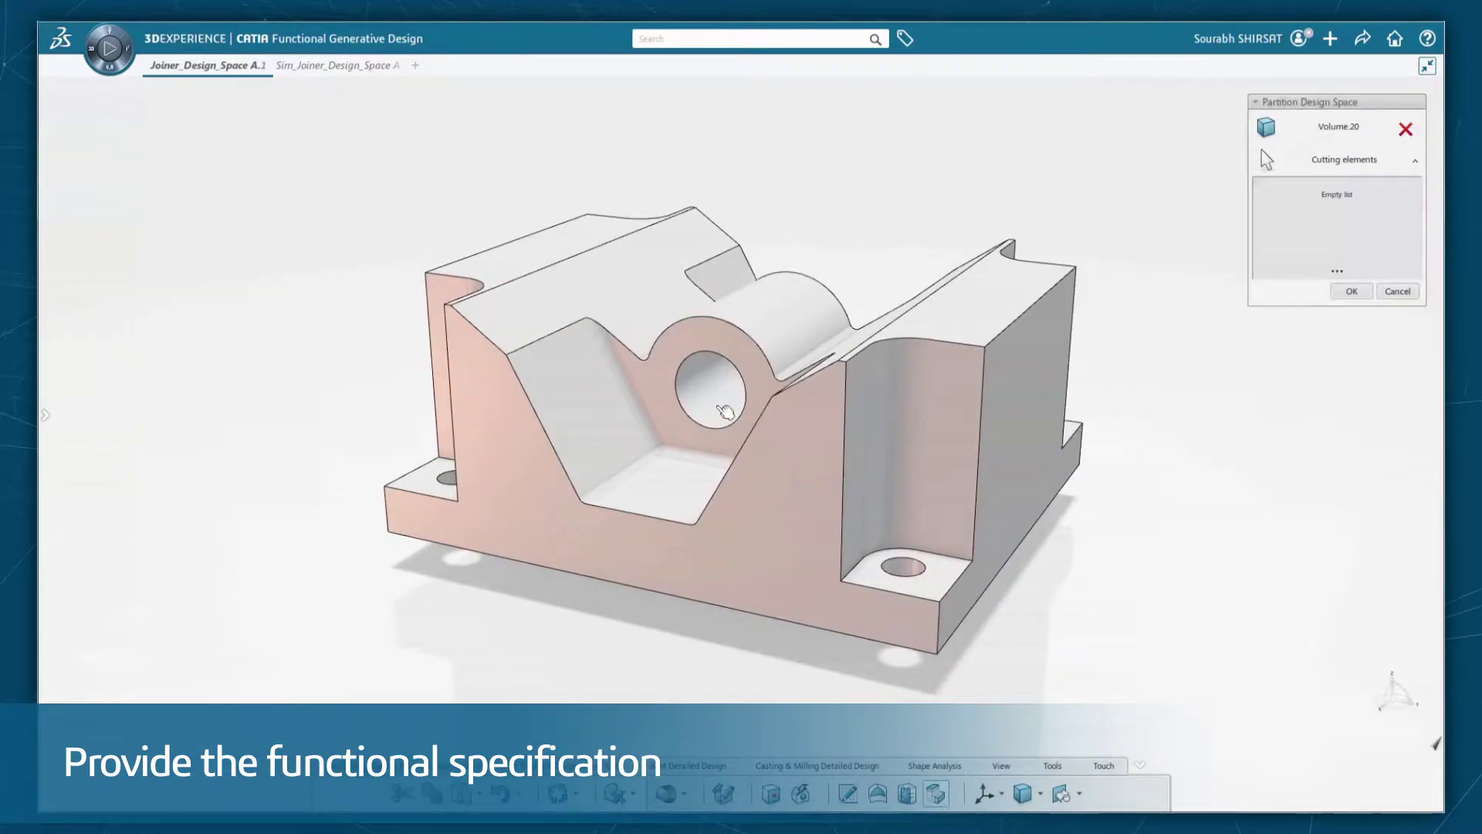
click(706, 378)
text(4.5)
click(1351, 327)
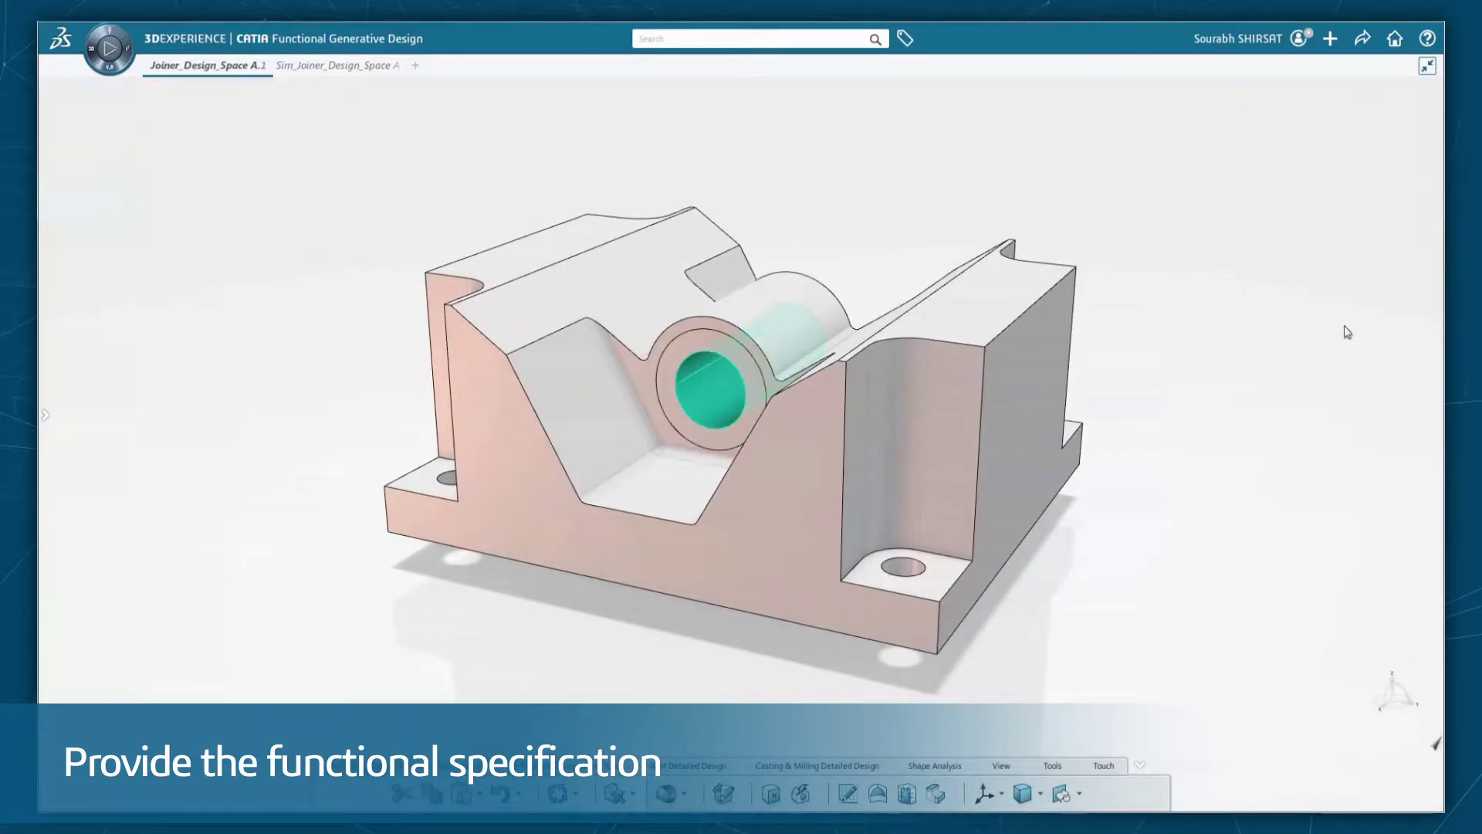
- Partition the design space around the four bolt holes and at the circular boss beneath the base
click(438, 473)
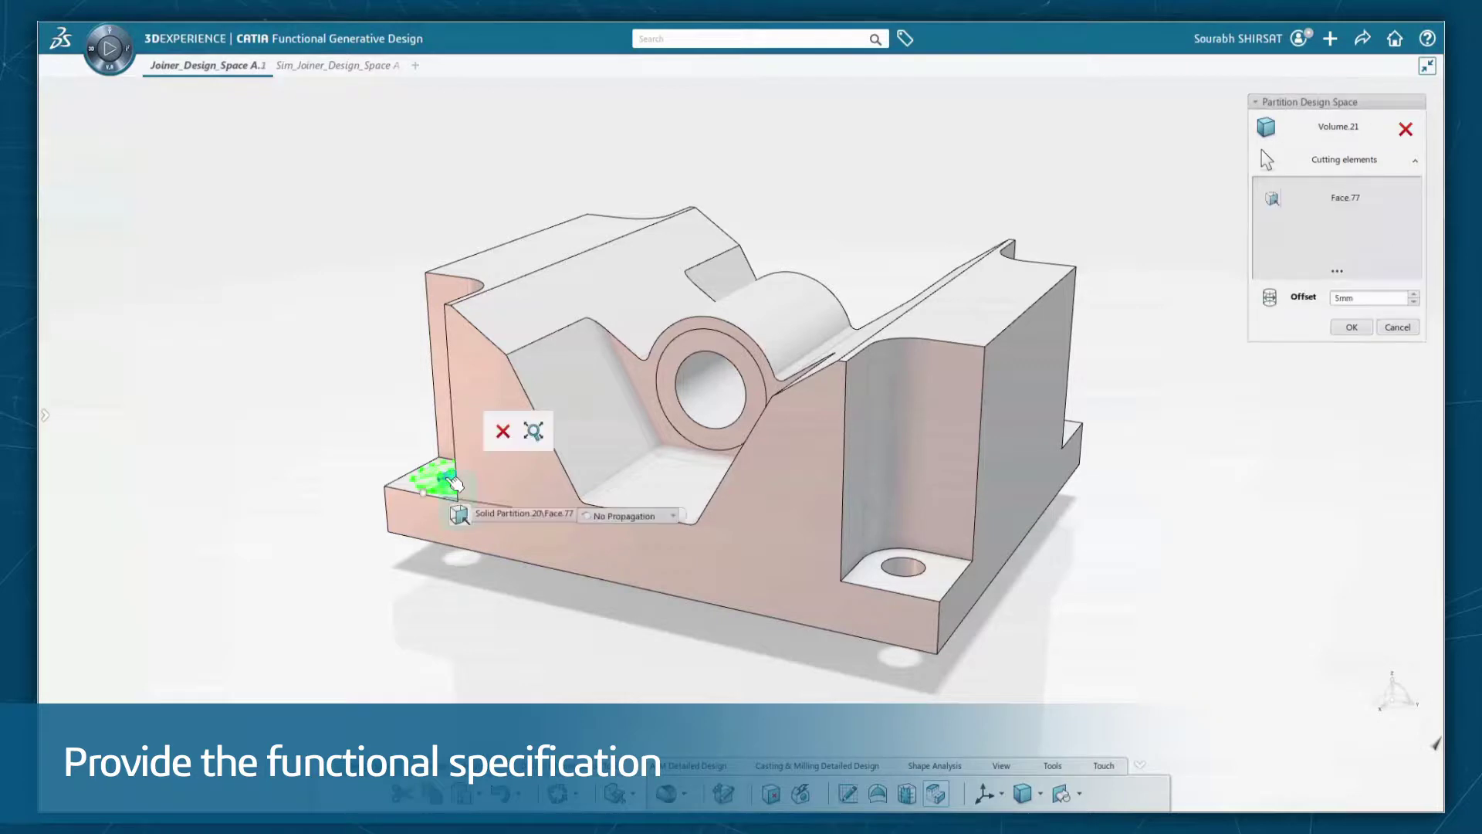
click(897, 565)
middle_drag(898, 566, 270, 540)
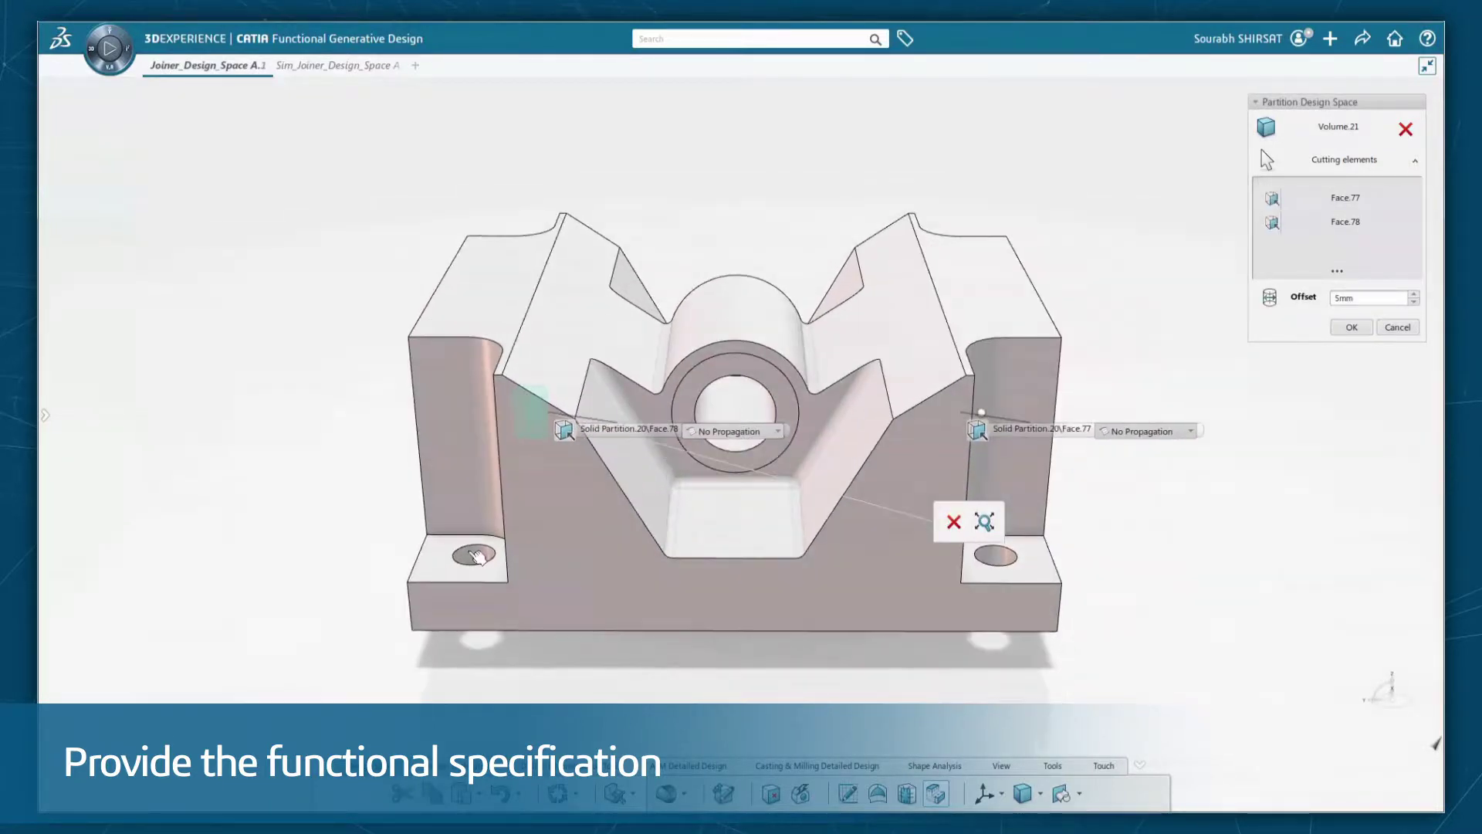
click(474, 554)
click(1002, 554)
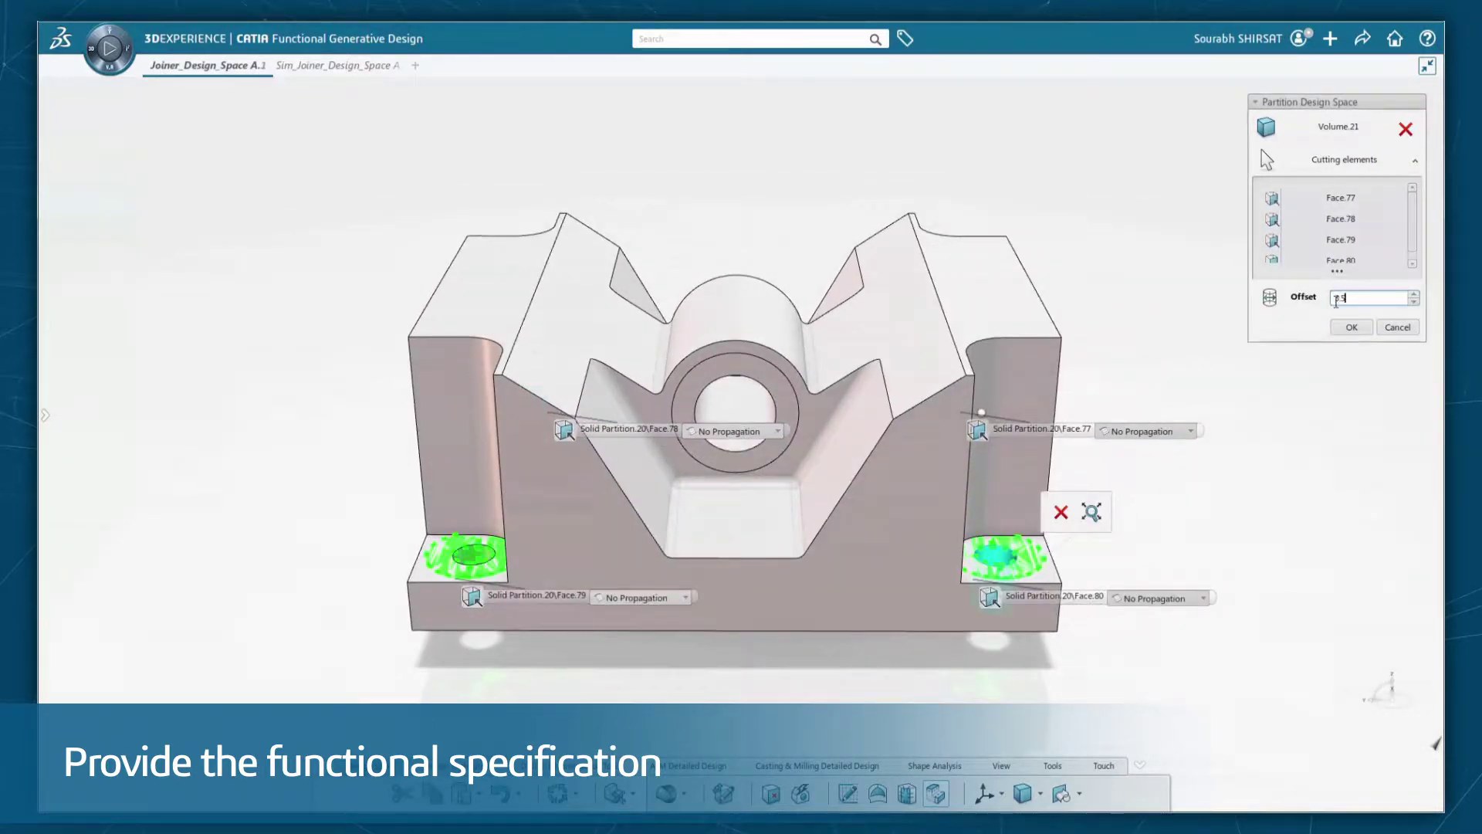
click(1351, 327)
middle_drag(927, 402, 801, 447)
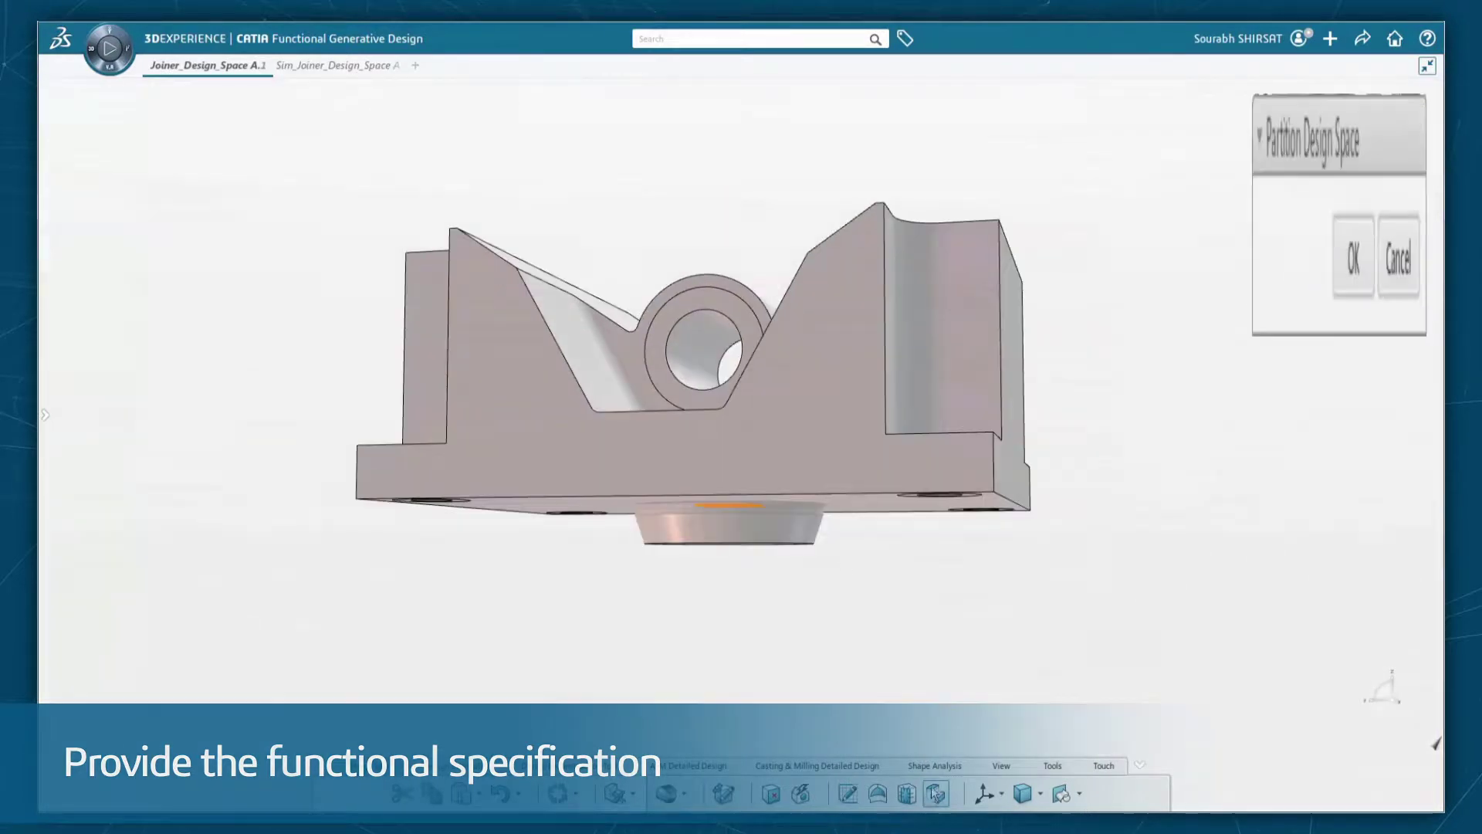
click(1351, 291)
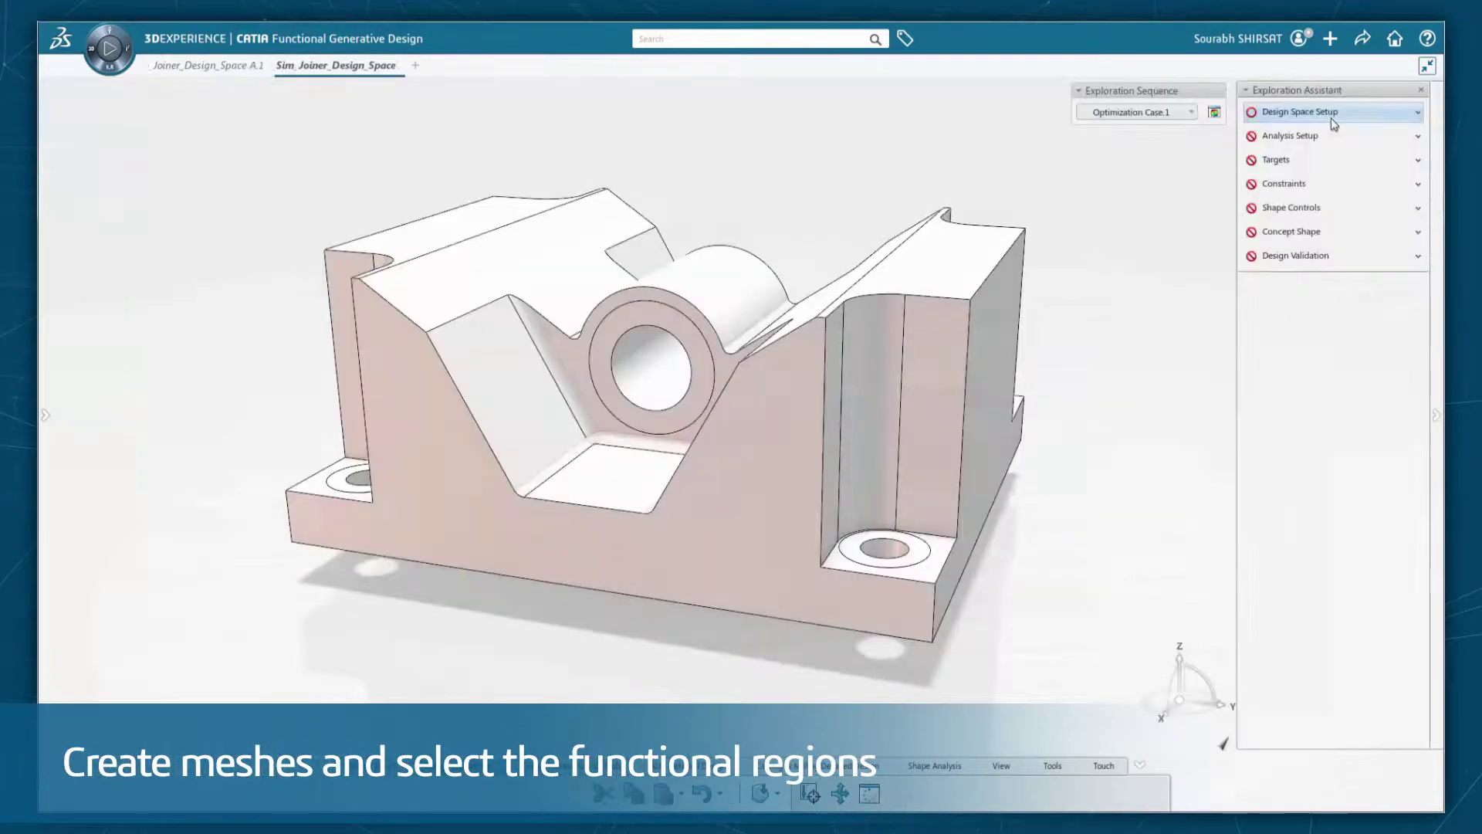
- Define the joiner as the design space with a linear tetrahedron mesh of automatic size, preview it, and start defining functional regions
click(1312, 111)
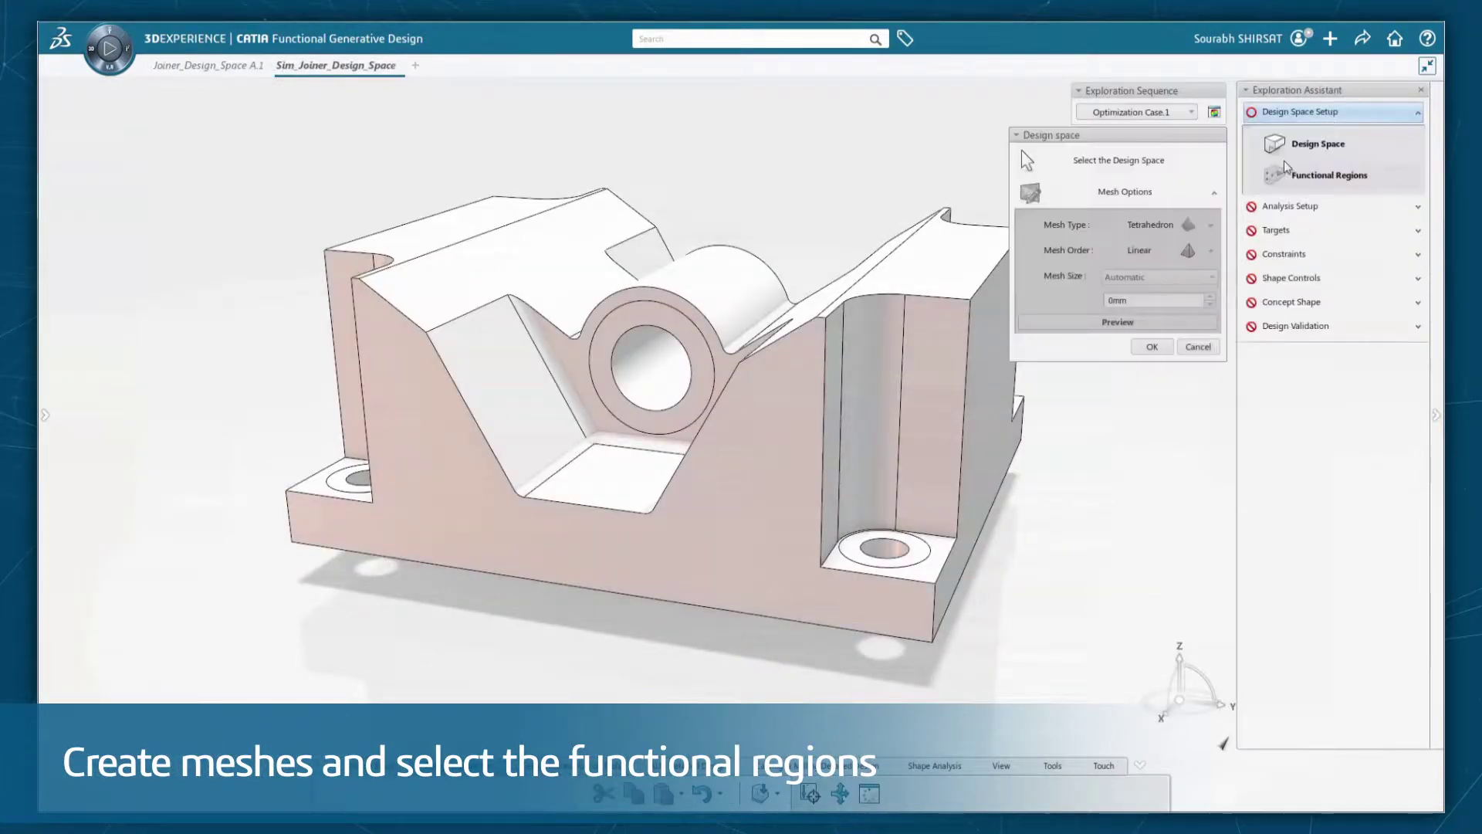
click(977, 348)
click(1116, 325)
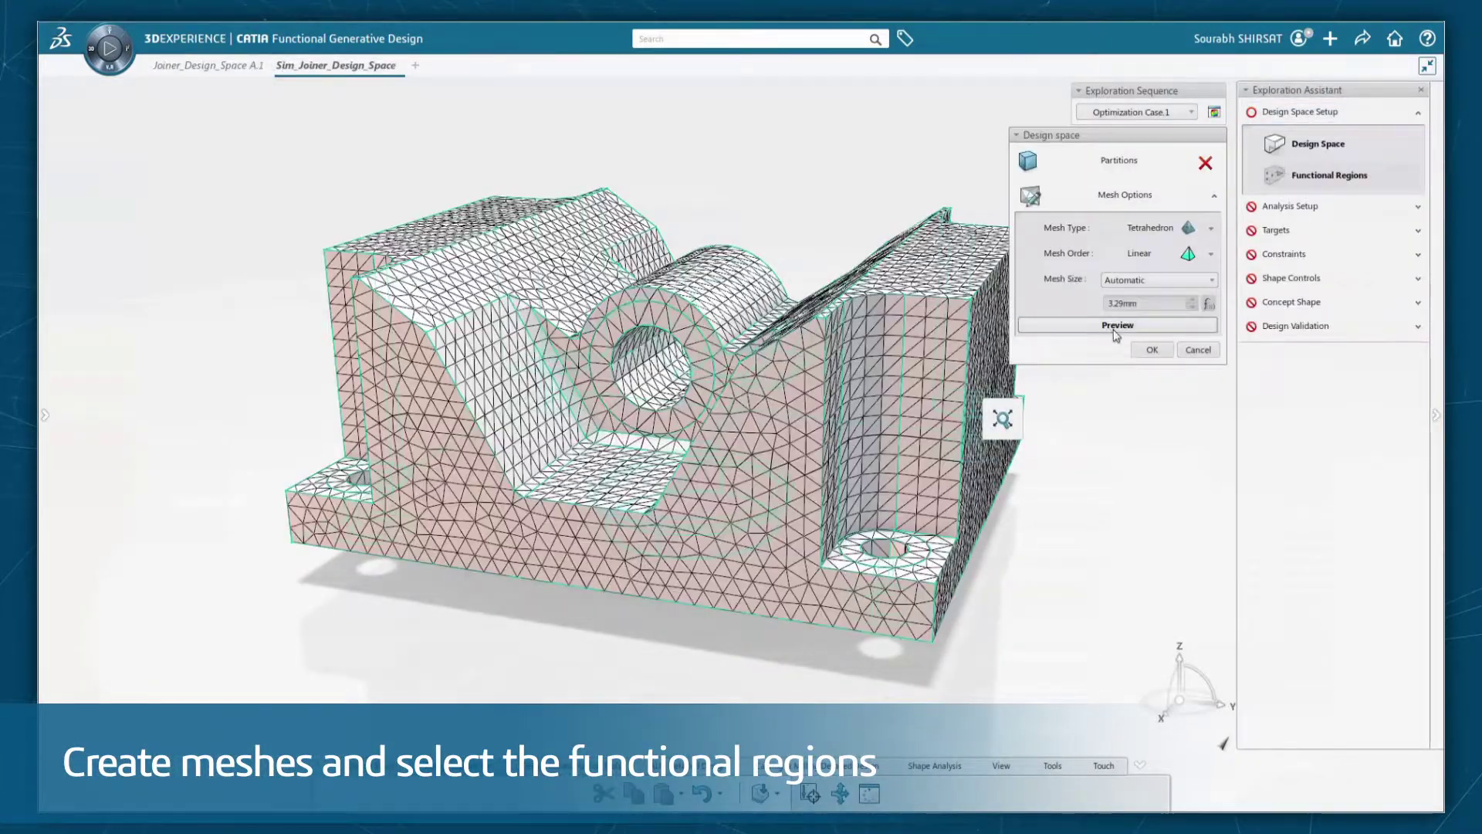
click(1151, 350)
click(1286, 183)
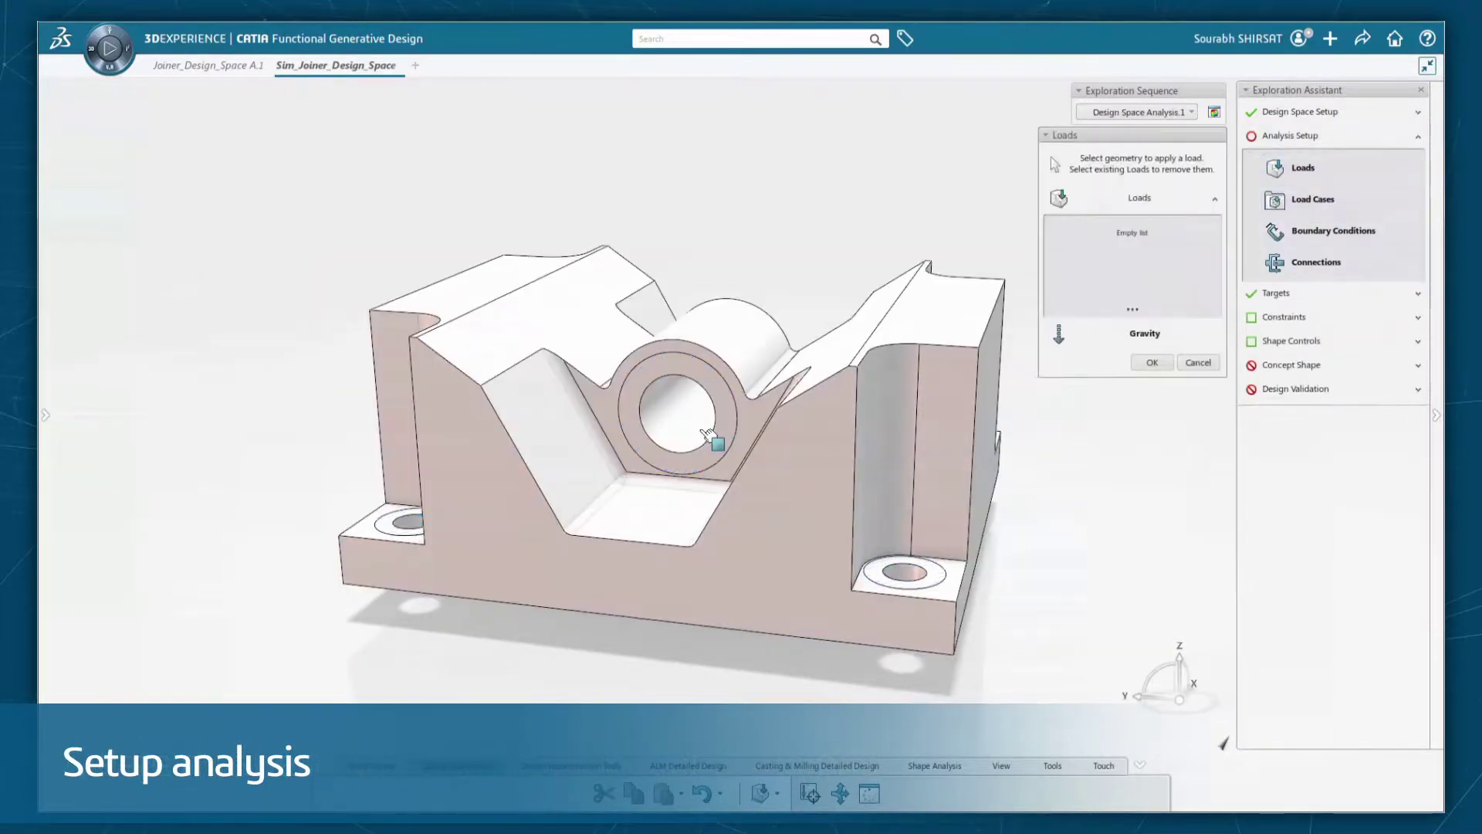
- Apply bearing loads to the inner face of the central bore and assign loads to the load cases
click(708, 435)
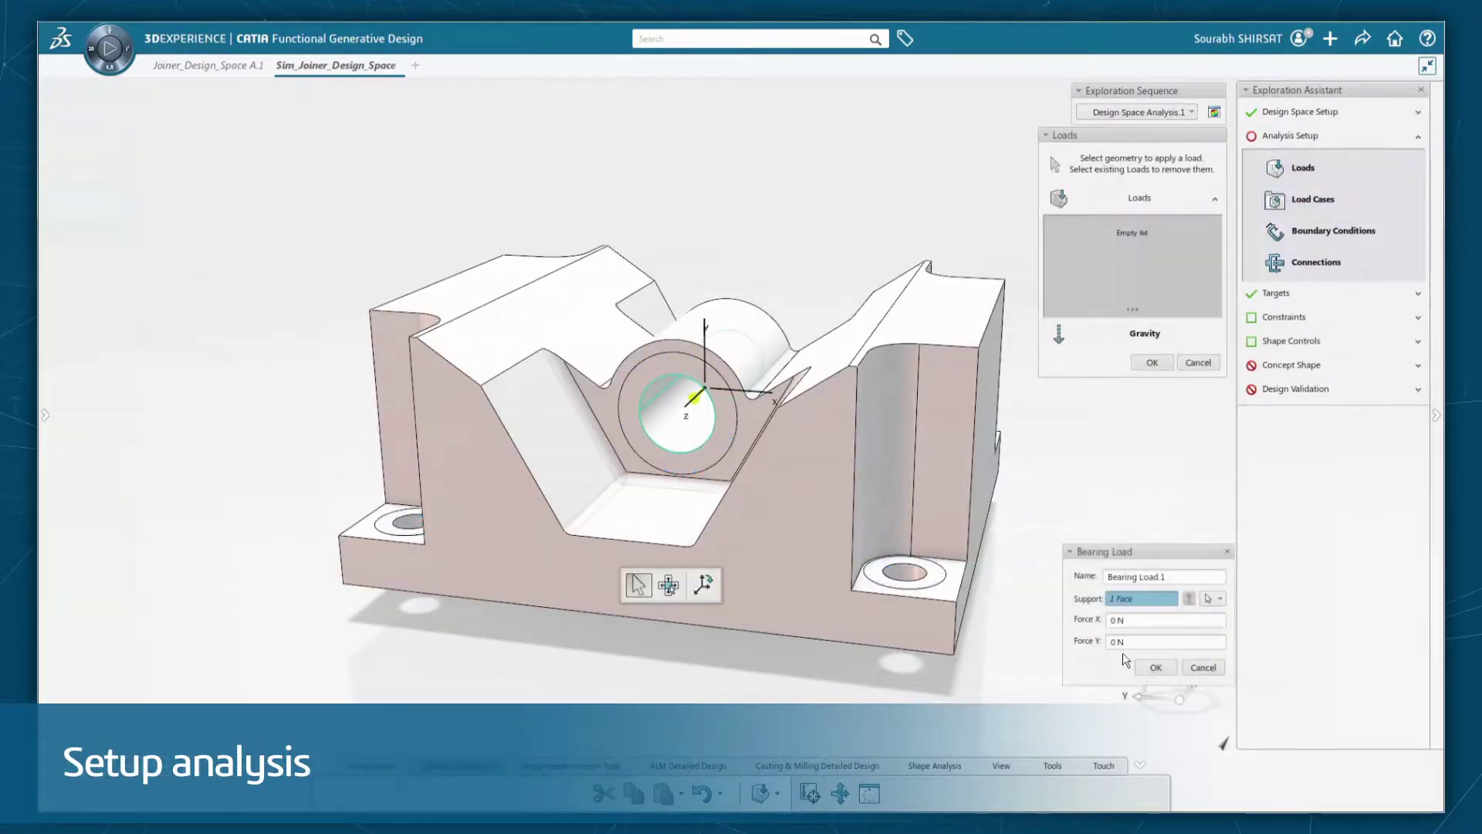
click(1162, 678)
click(708, 434)
click(1162, 677)
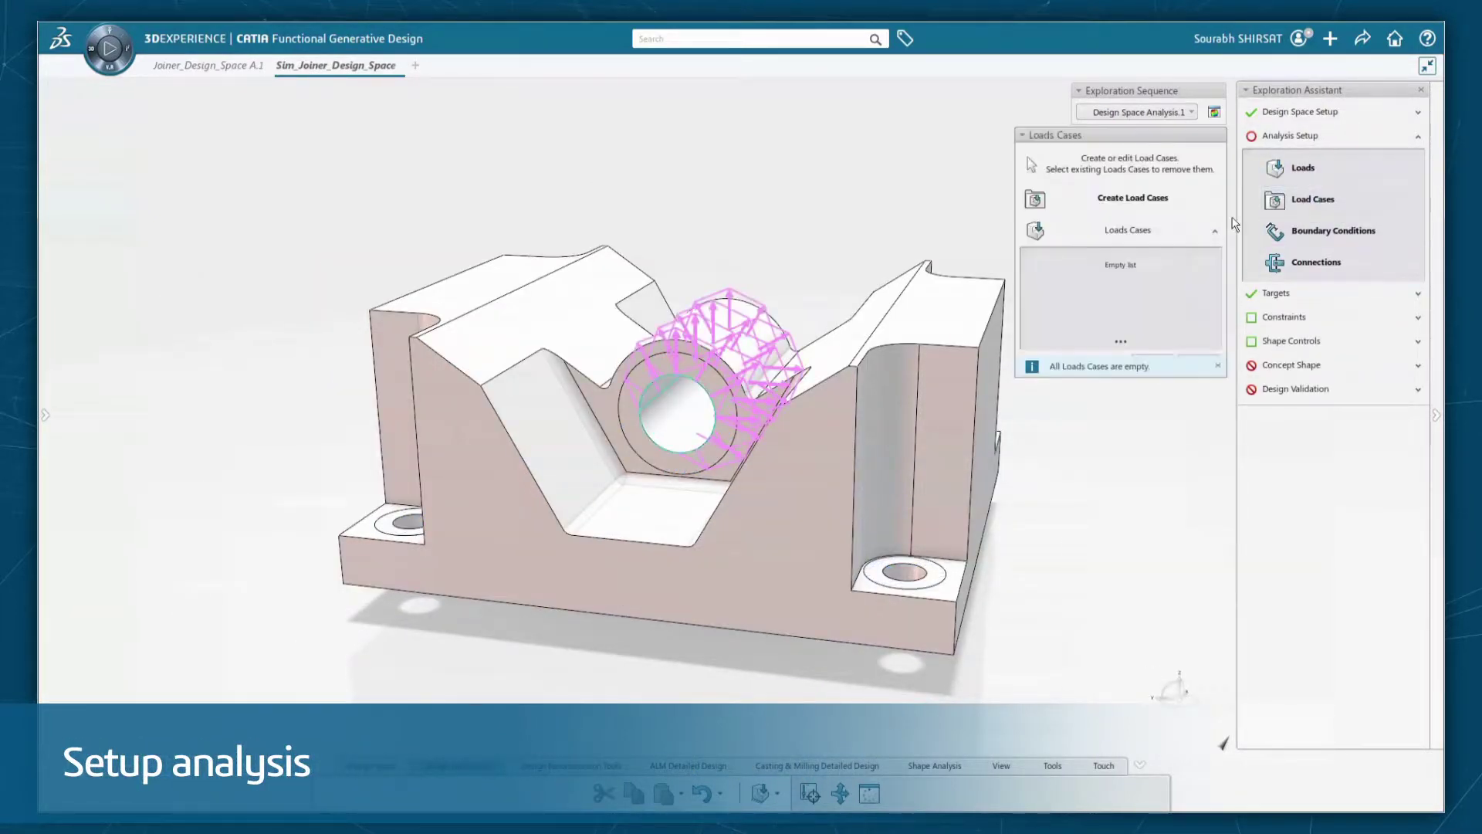
click(991, 625)
shift+click(1003, 641)
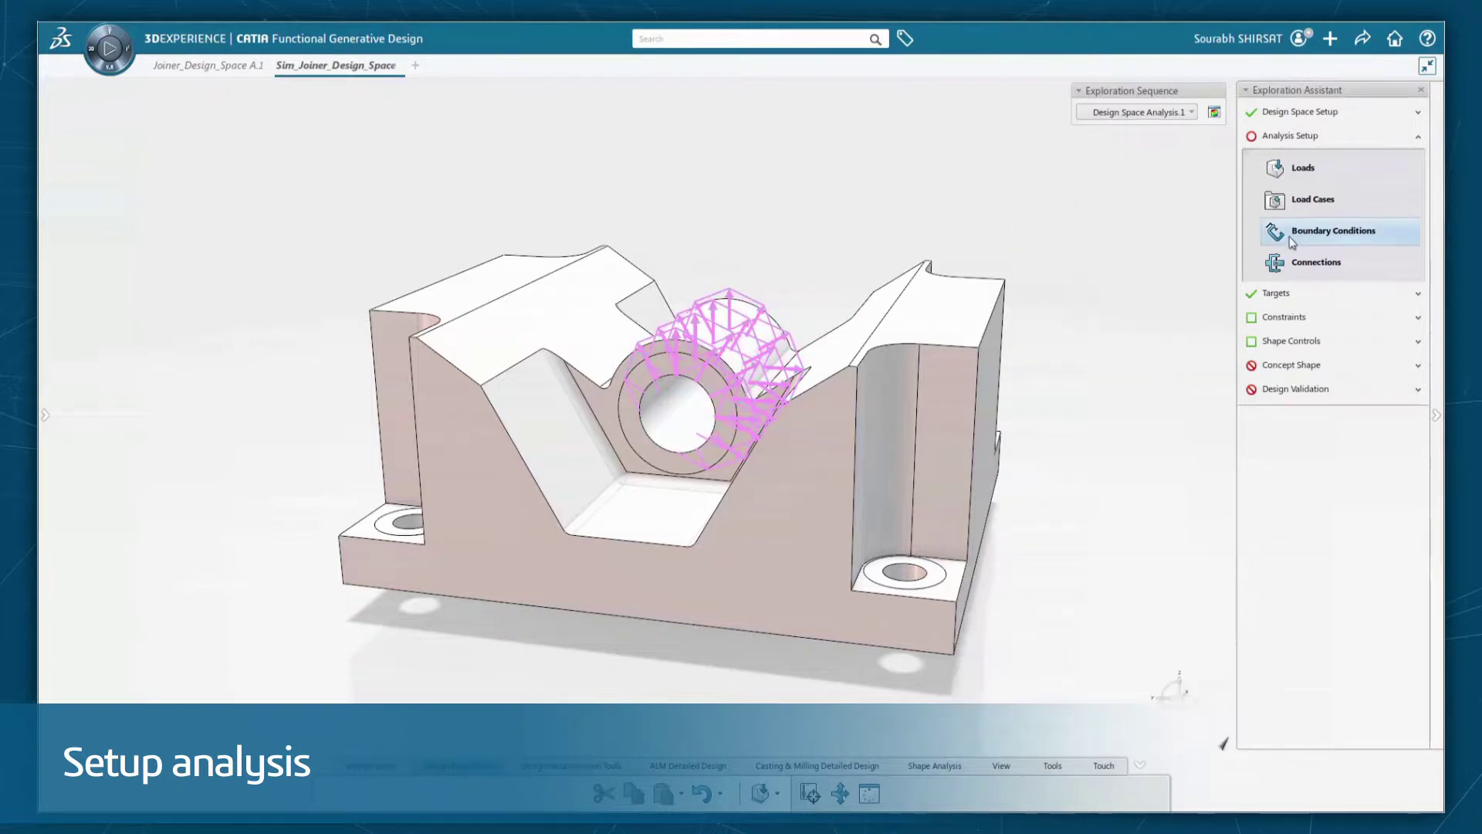
- Define bolt connections at the base holes and set the optimization target to maximize stiffness at 15% of the design space mass
click(1333, 230)
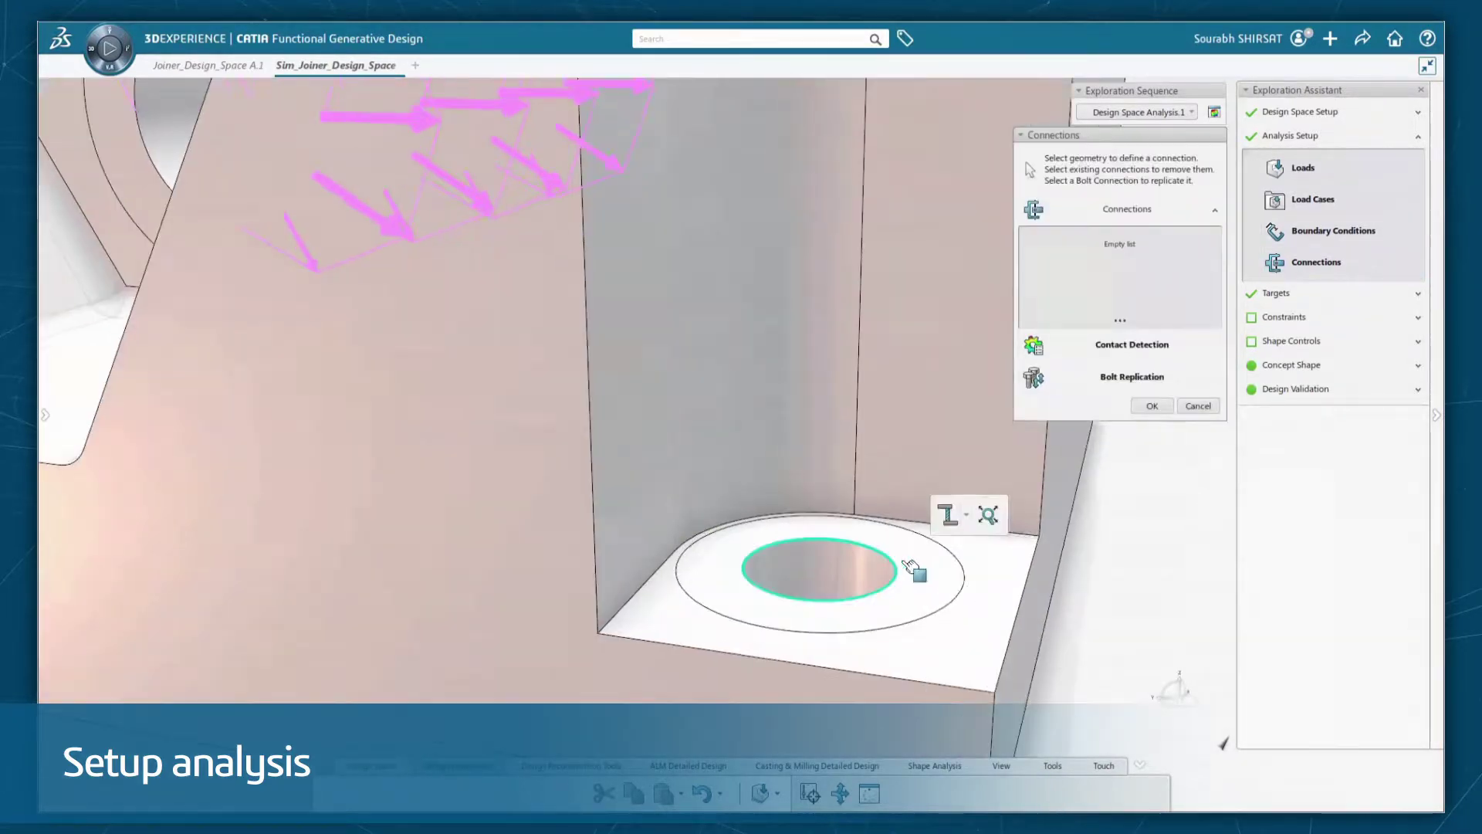
click(1163, 690)
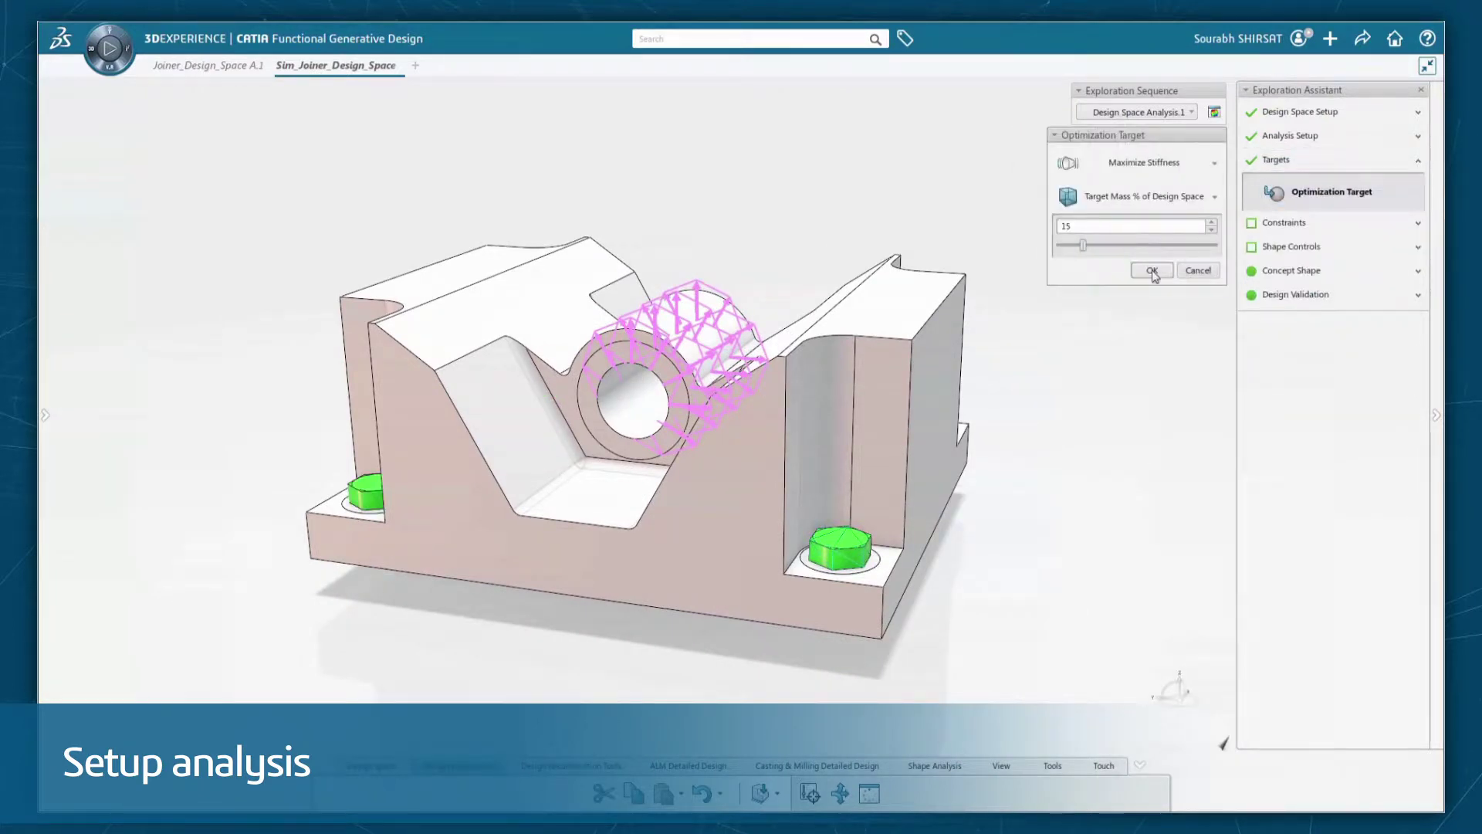
click(1152, 270)
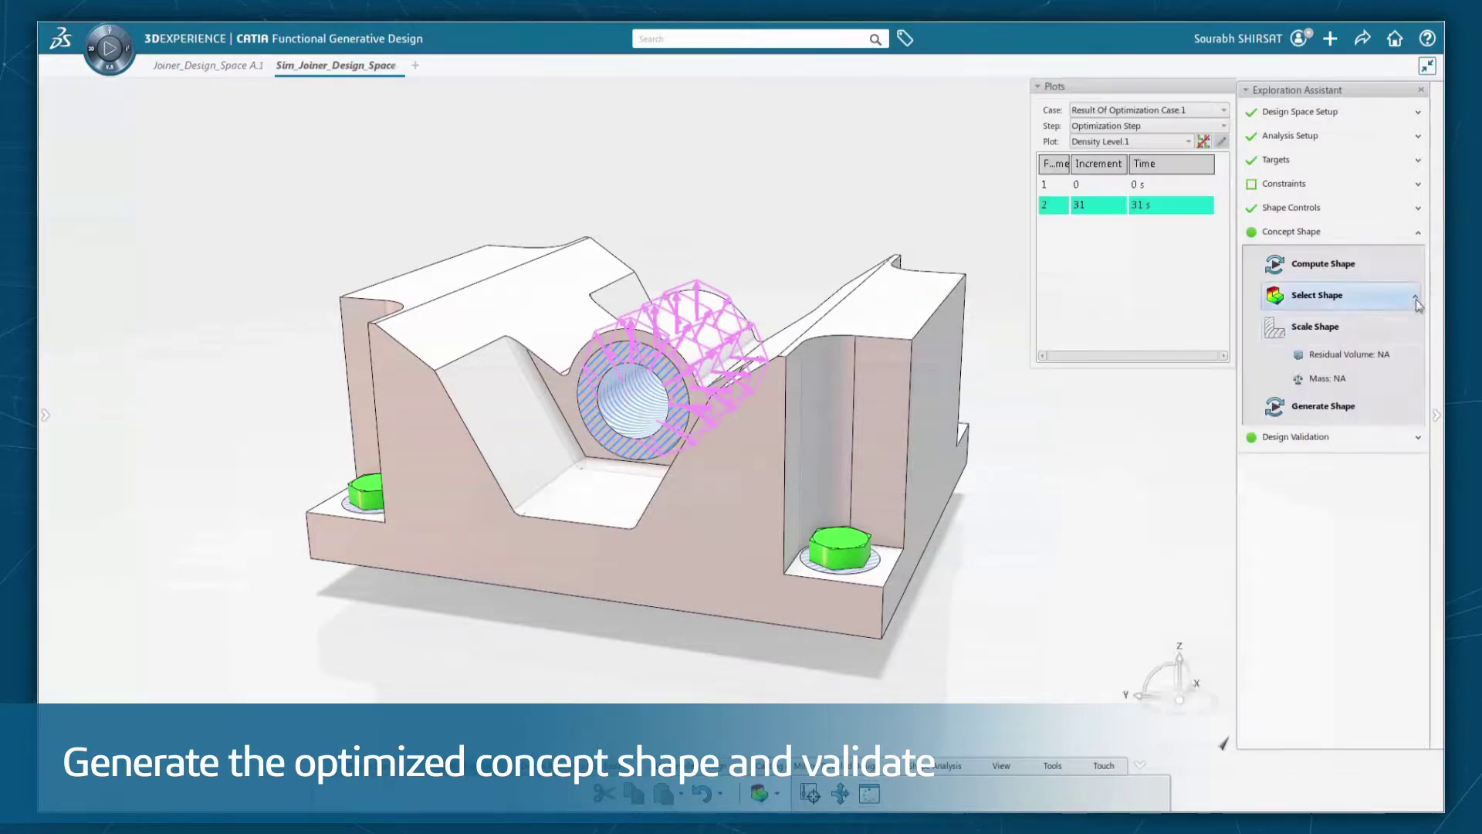
- Fine-tune the iso-value of the density plot to select the optimized concept shape
click(1327, 327)
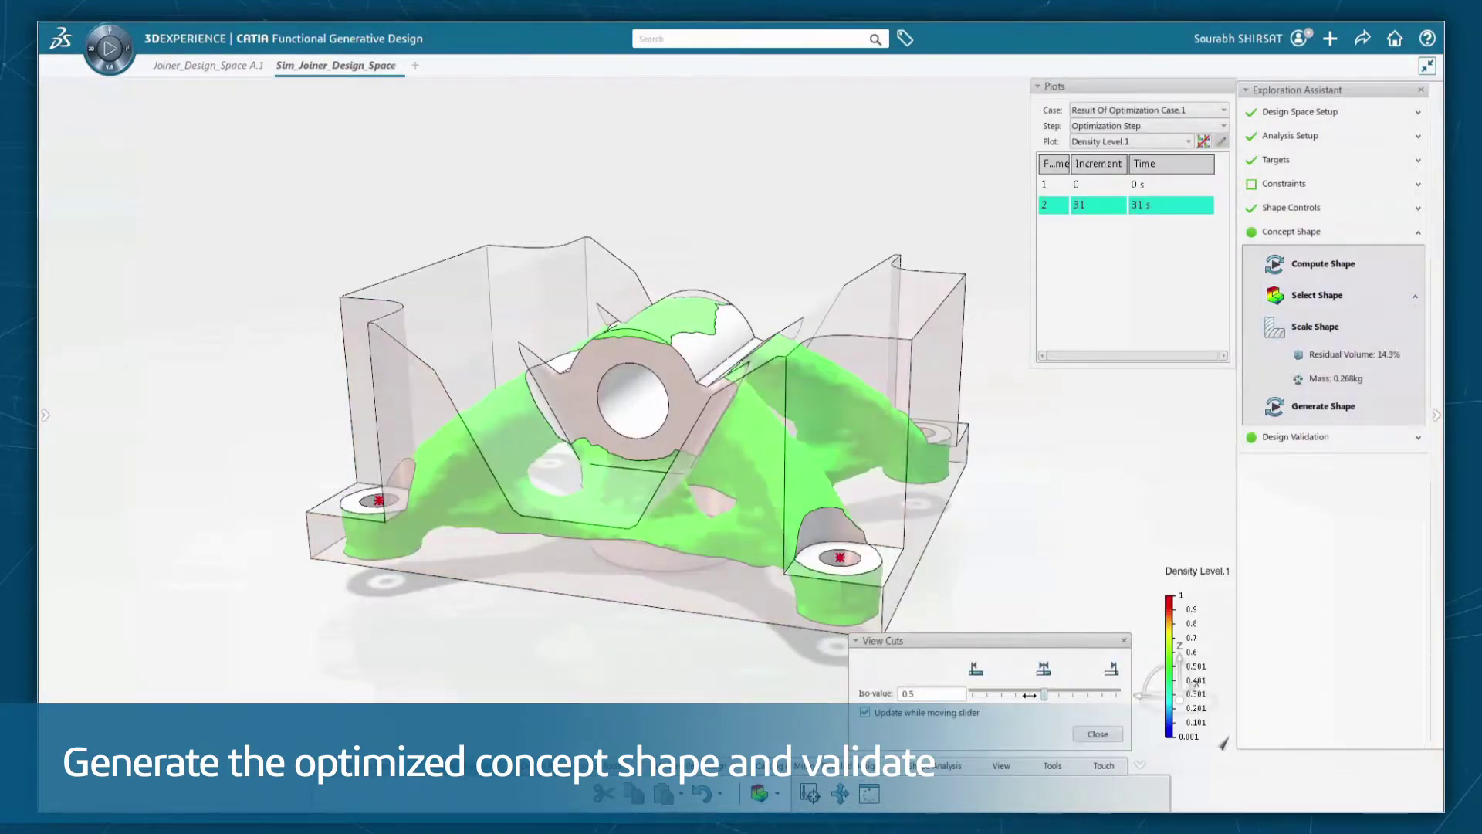
drag(1029, 694, 1033, 694)
click(1098, 733)
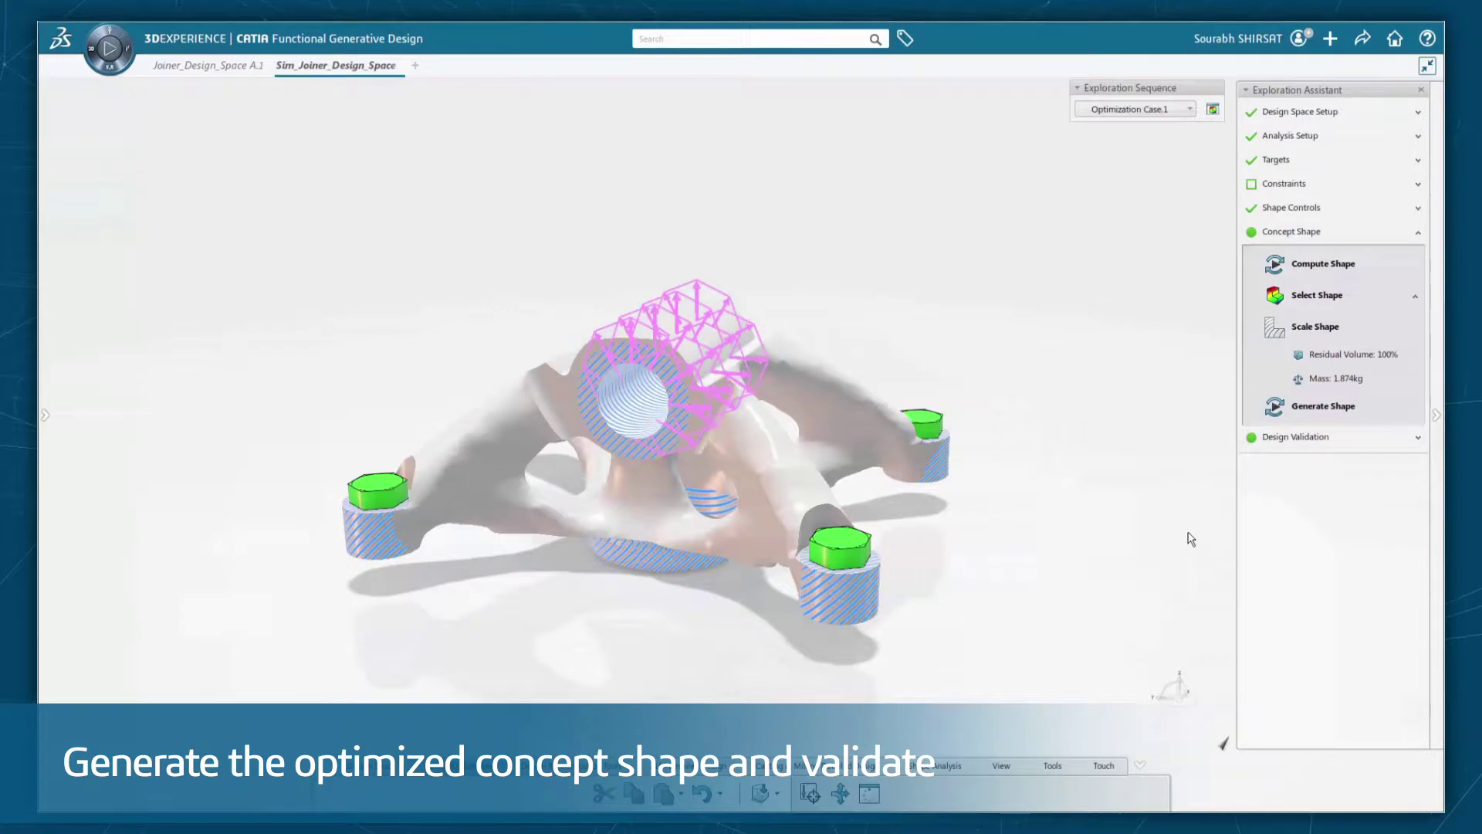
- Validate the resulting shape with a simulation on 4 cores using the Embedded license, and inspect its result plots
click(1295, 436)
click(1335, 326)
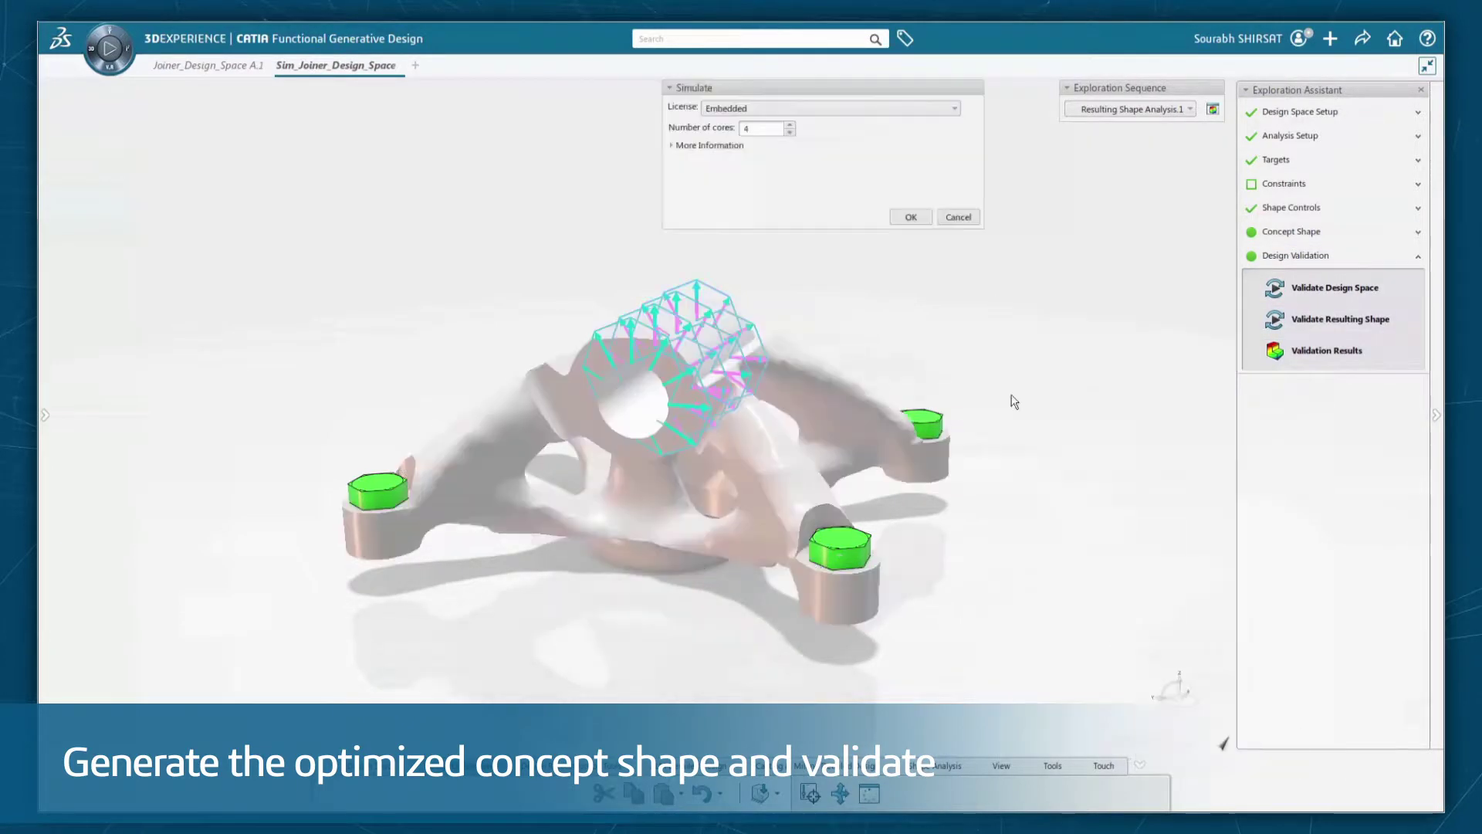
click(911, 216)
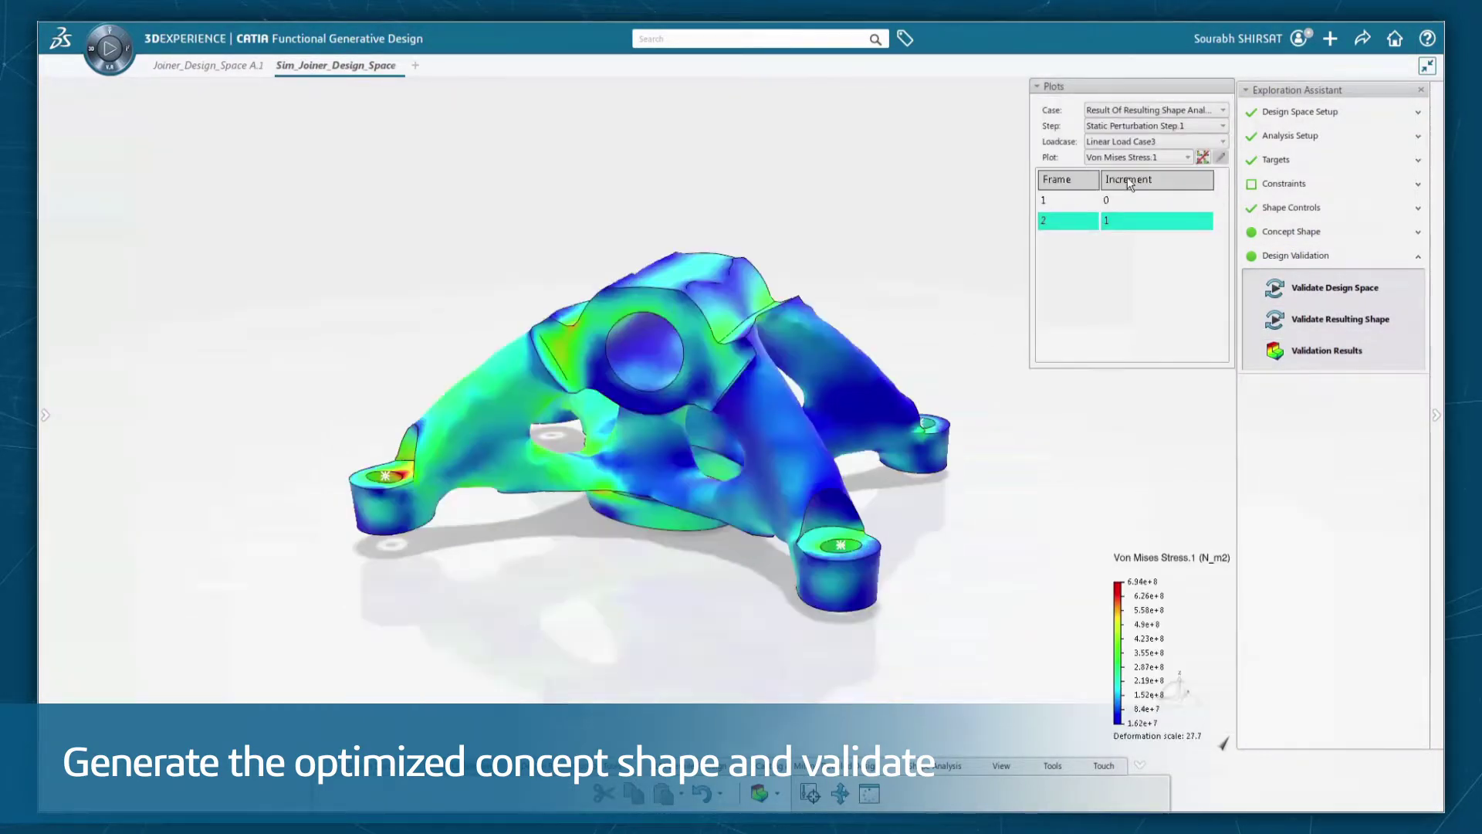
click(1187, 156)
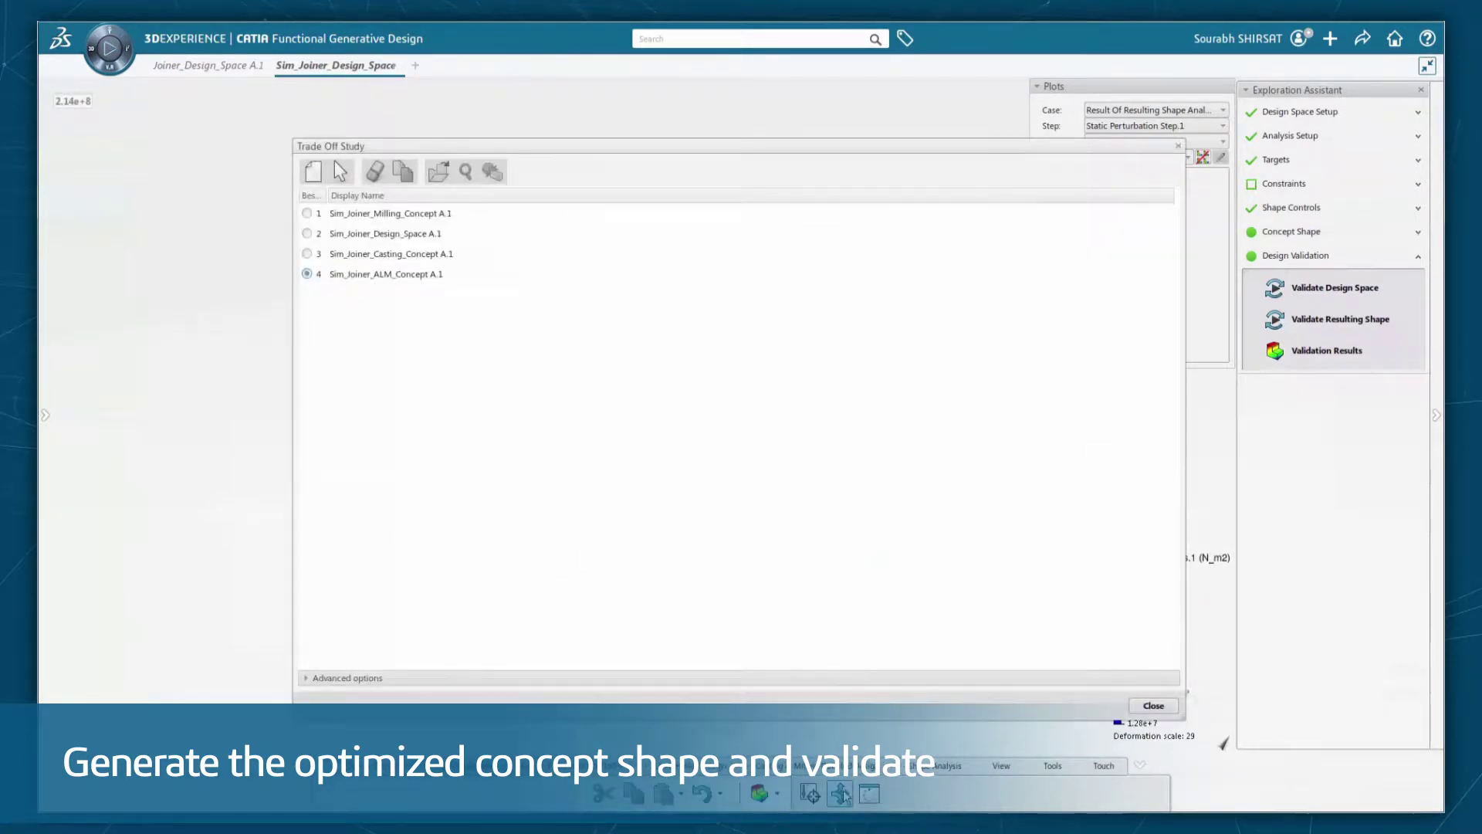
- Compare the Milling, Casting and ALM concepts side by side in the Trade Off Study and examine their shapes
click(394, 218)
ctrl+click(386, 254)
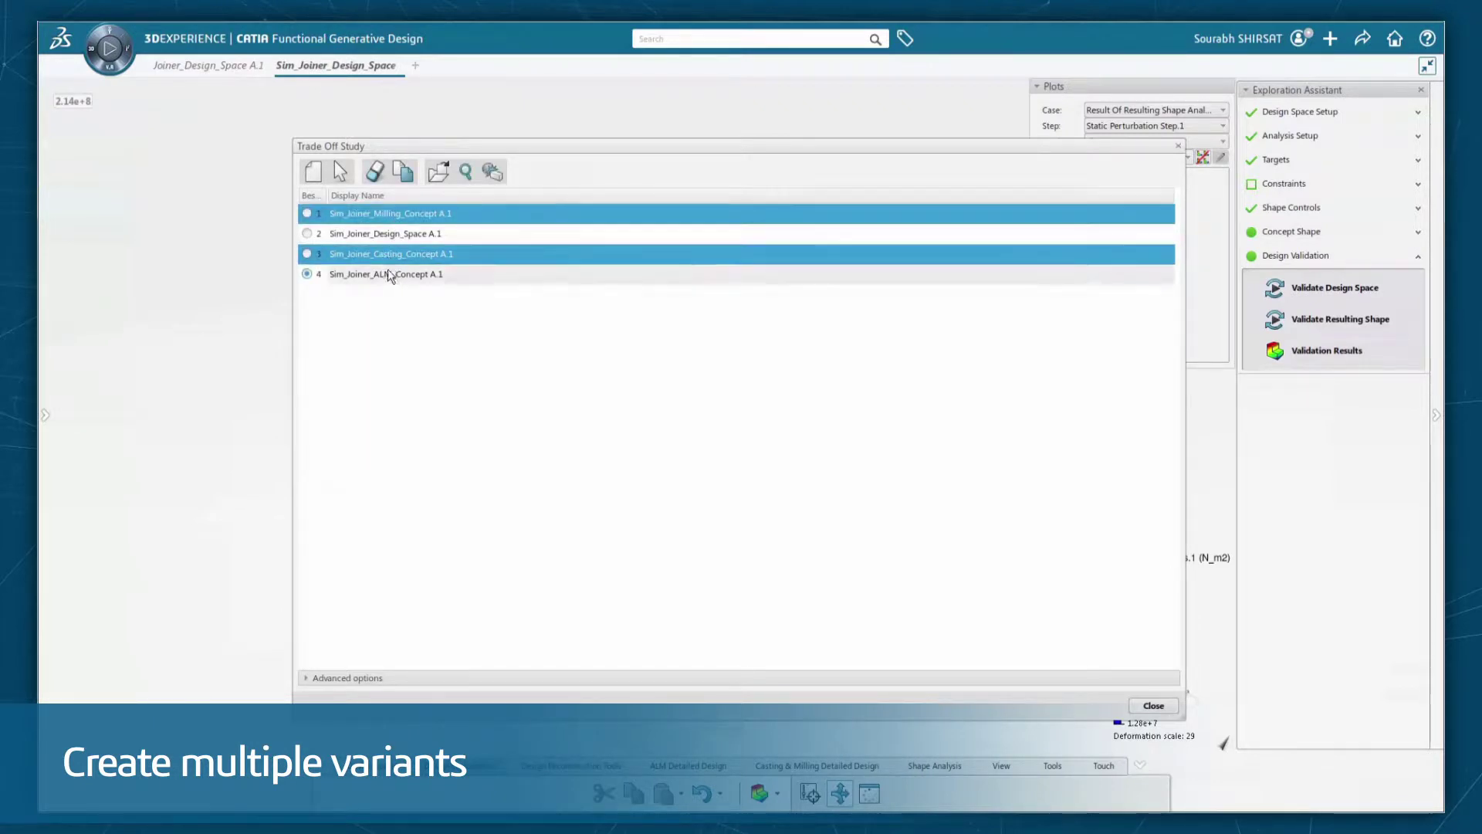
ctrl+click(387, 271)
click(464, 173)
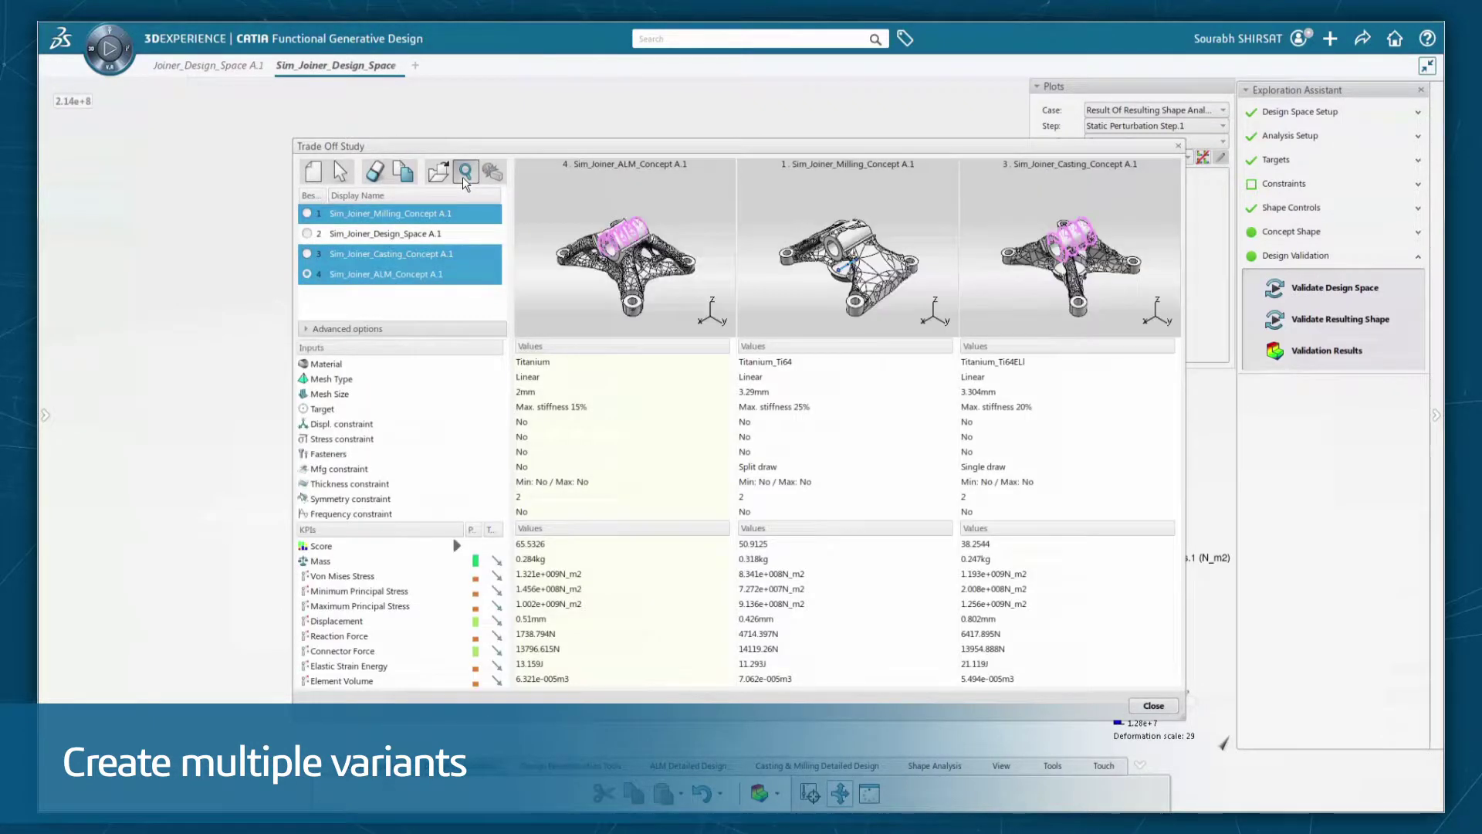
middle_drag(573, 321, 629, 280)
scroll(629, 279, up, 5)
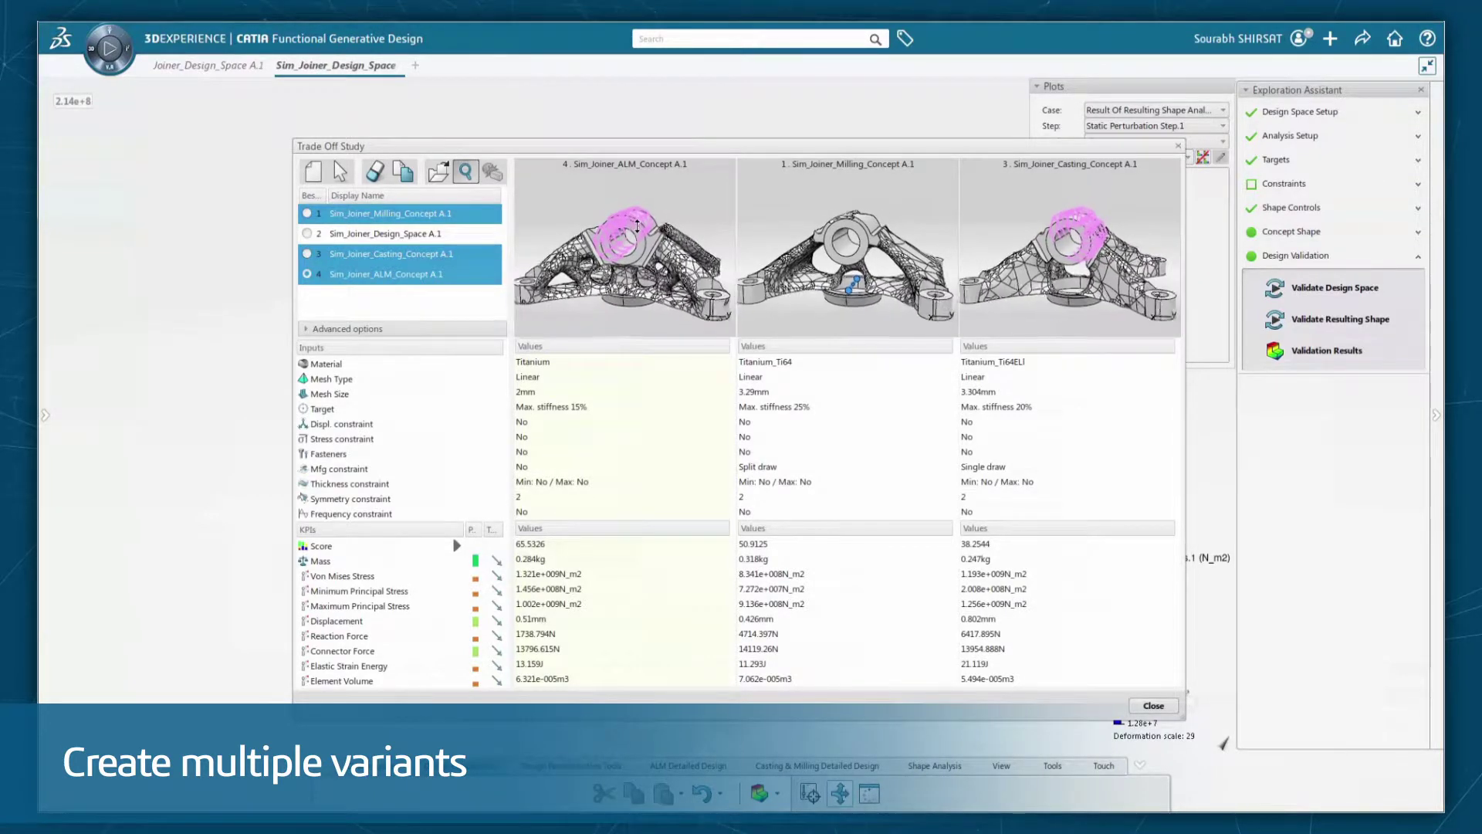
middle_drag(630, 242, 656, 332)
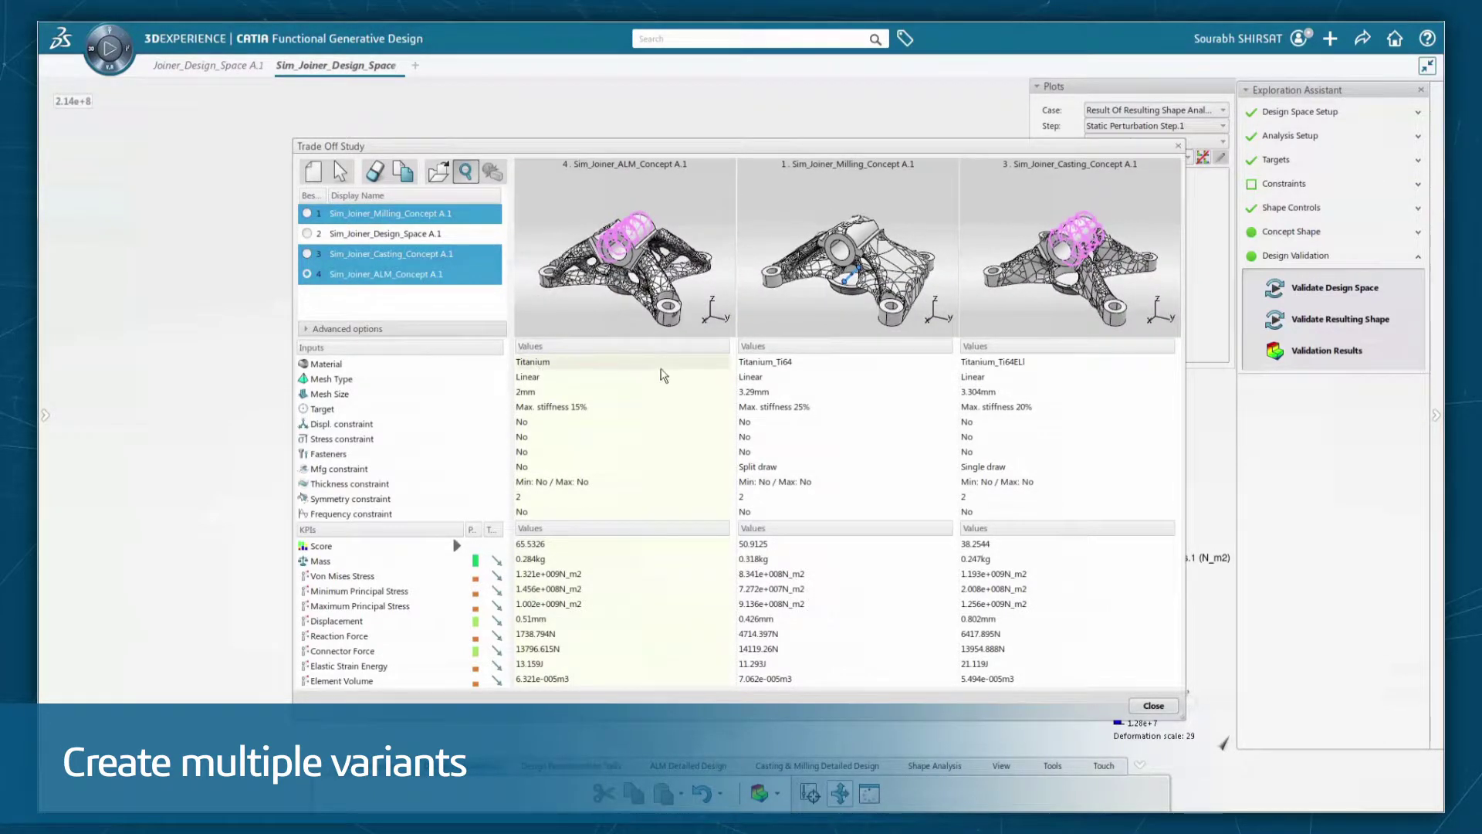
- Set the Maximum Principal Stress priority to 3, check the other KPI settings and update the concepts' scores
click(475, 608)
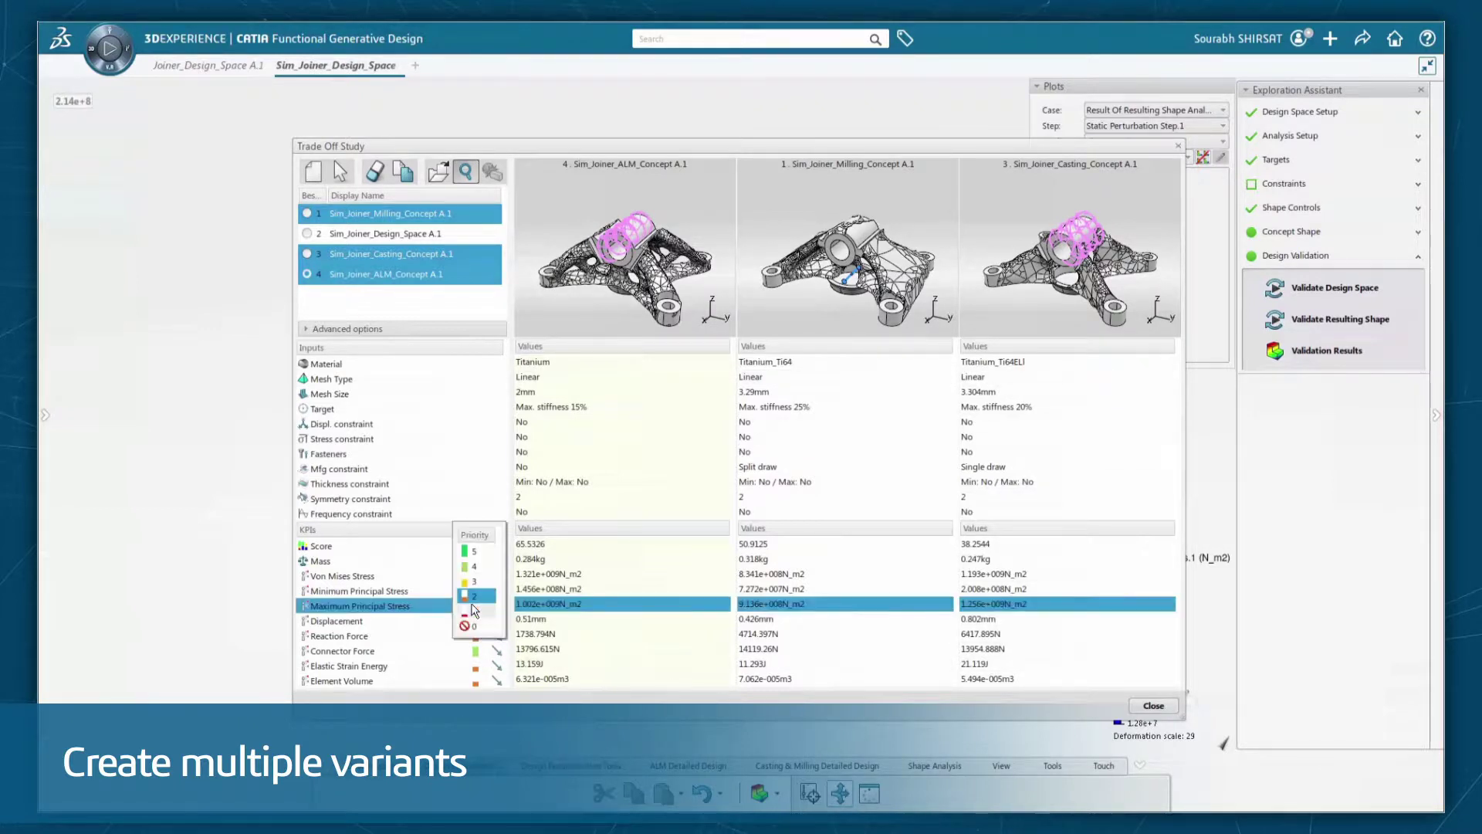
click(477, 652)
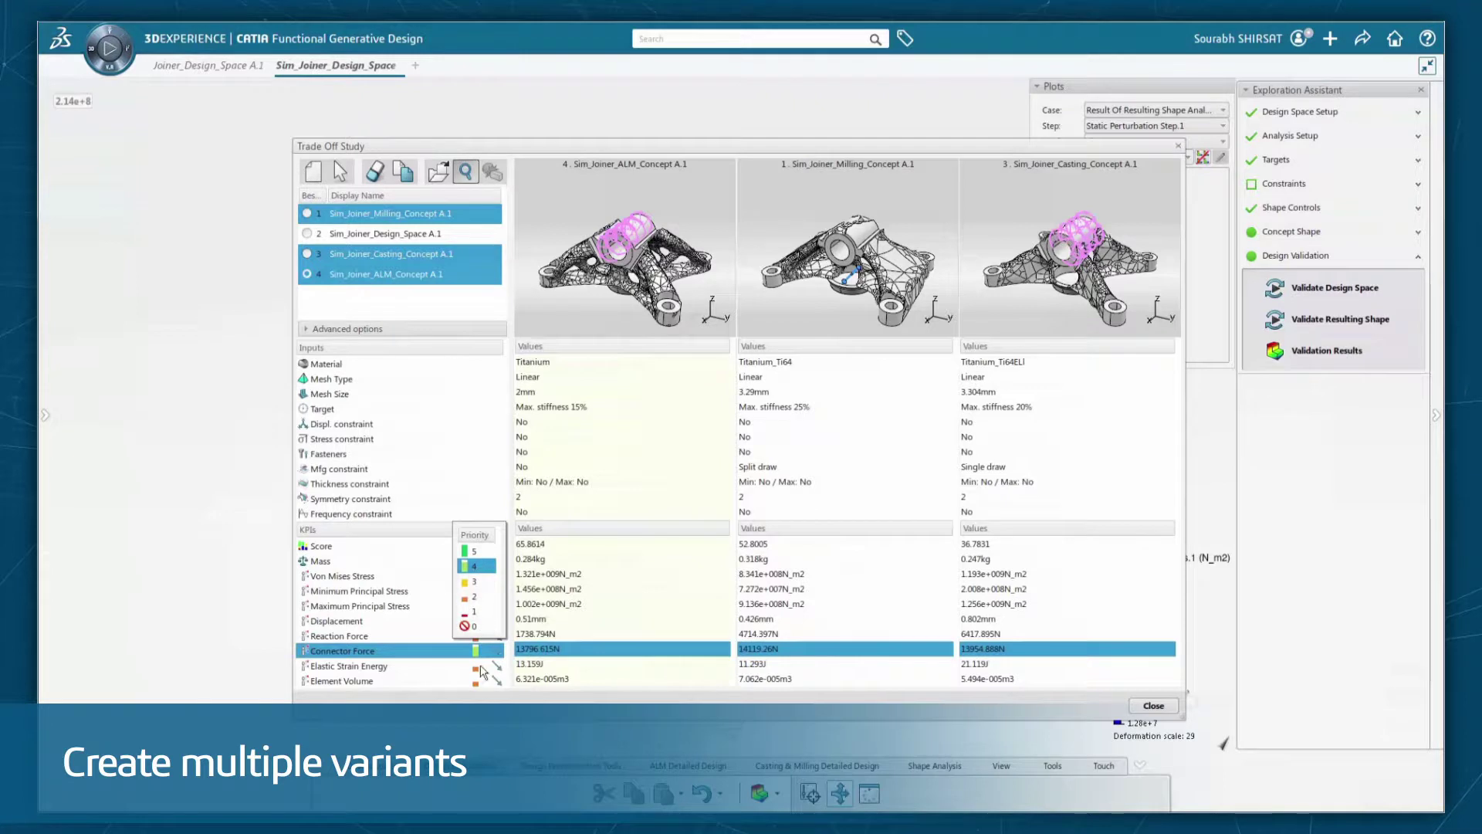
click(477, 676)
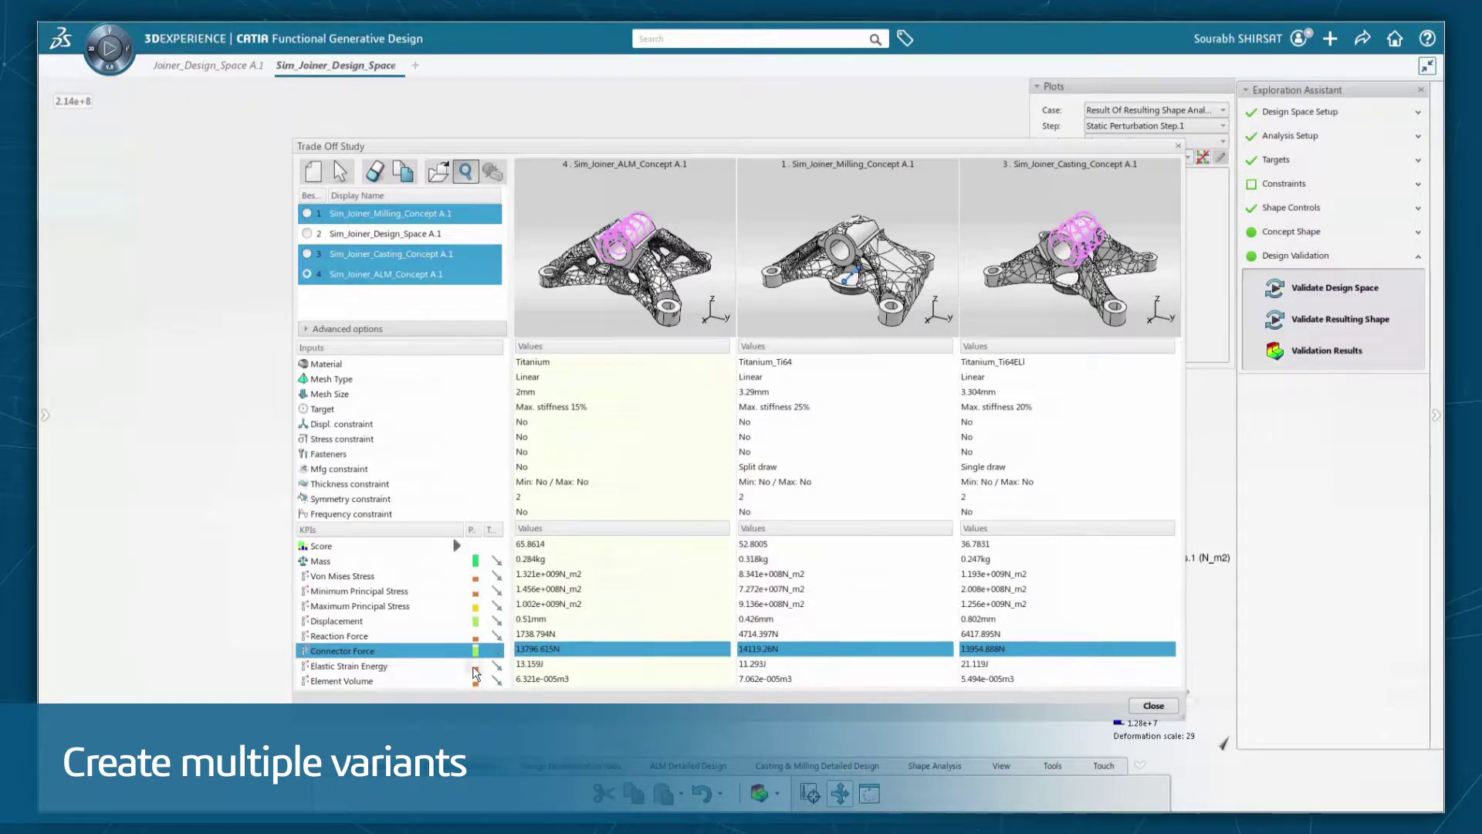
click(496, 620)
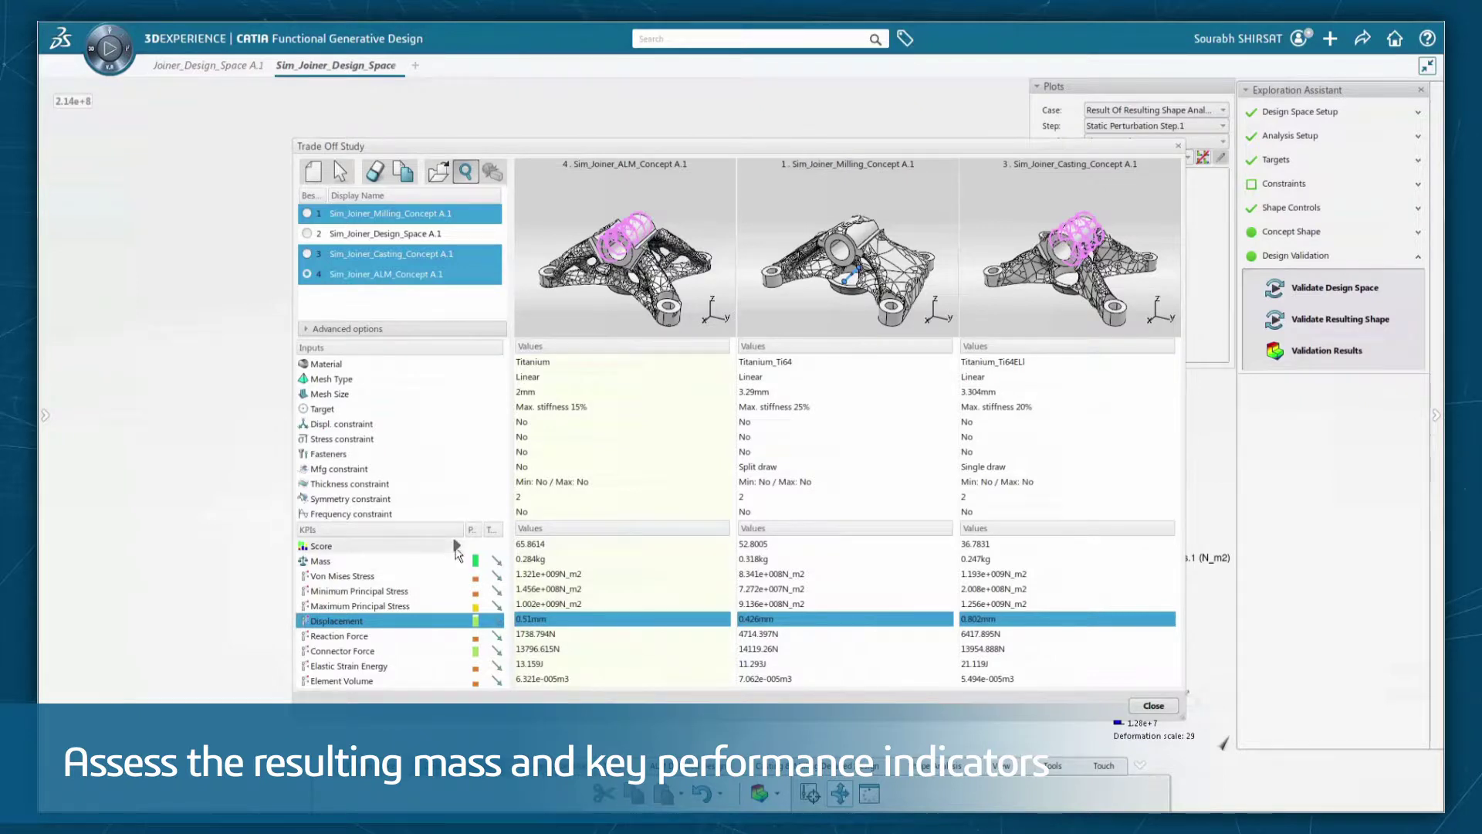
click(456, 547)
click(456, 547)
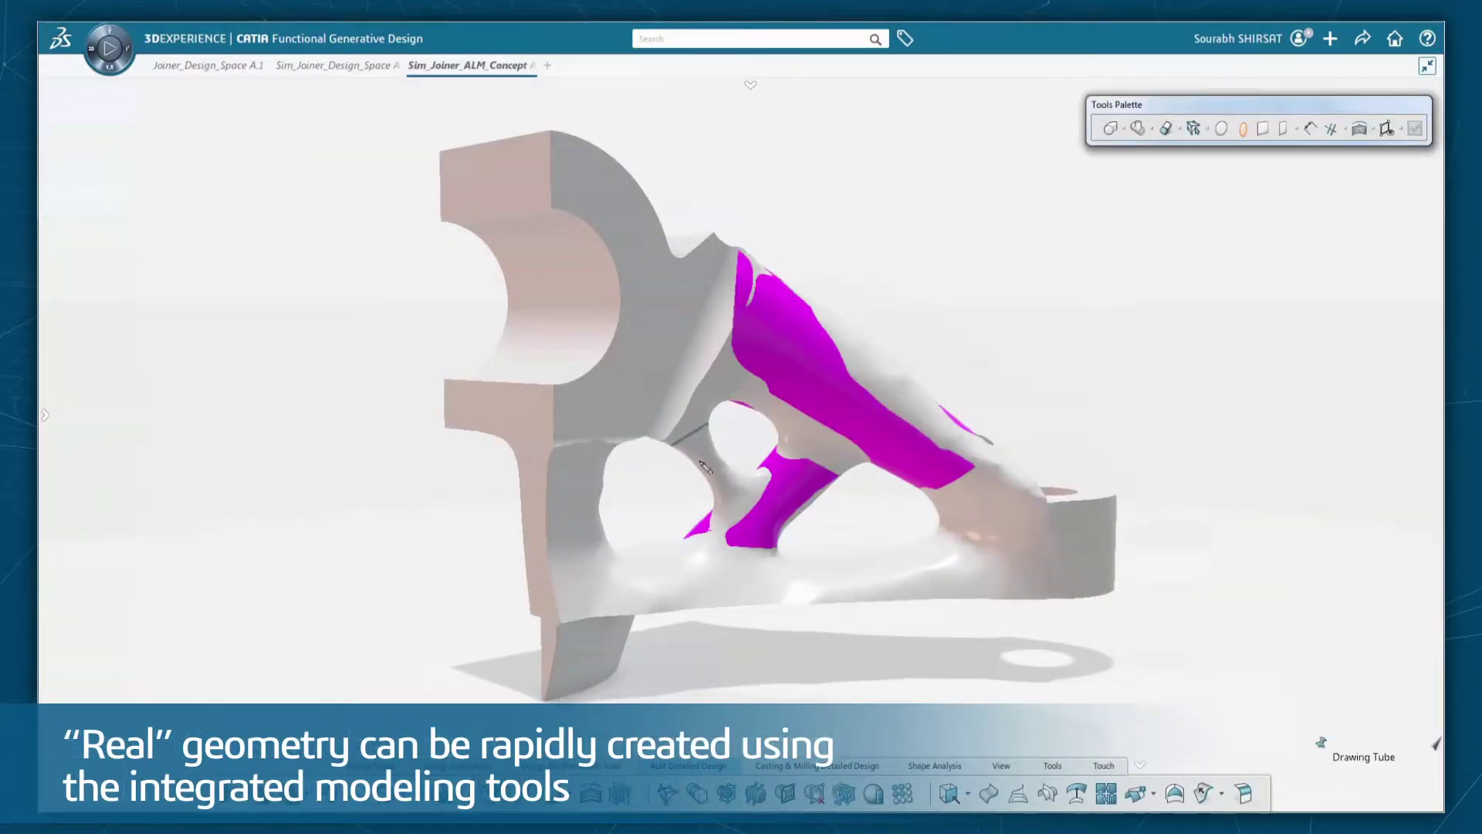
- Draw a tube on the thin inner strut and a fitted strip surface beside the hub of the ALM concept shape
double_click(814, 458)
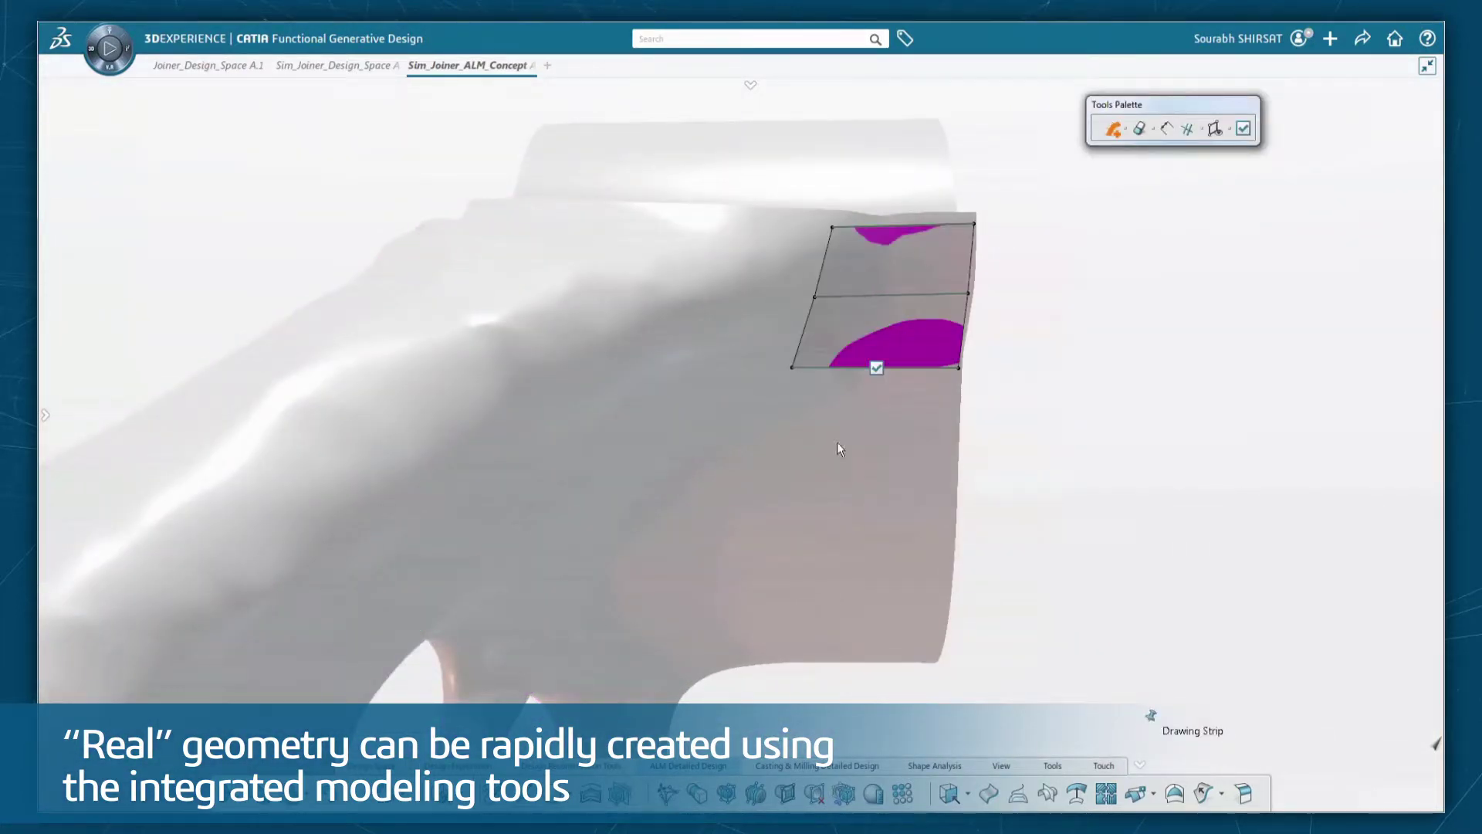
drag(839, 449, 759, 526)
click(802, 340)
click(799, 351)
drag(739, 617, 710, 658)
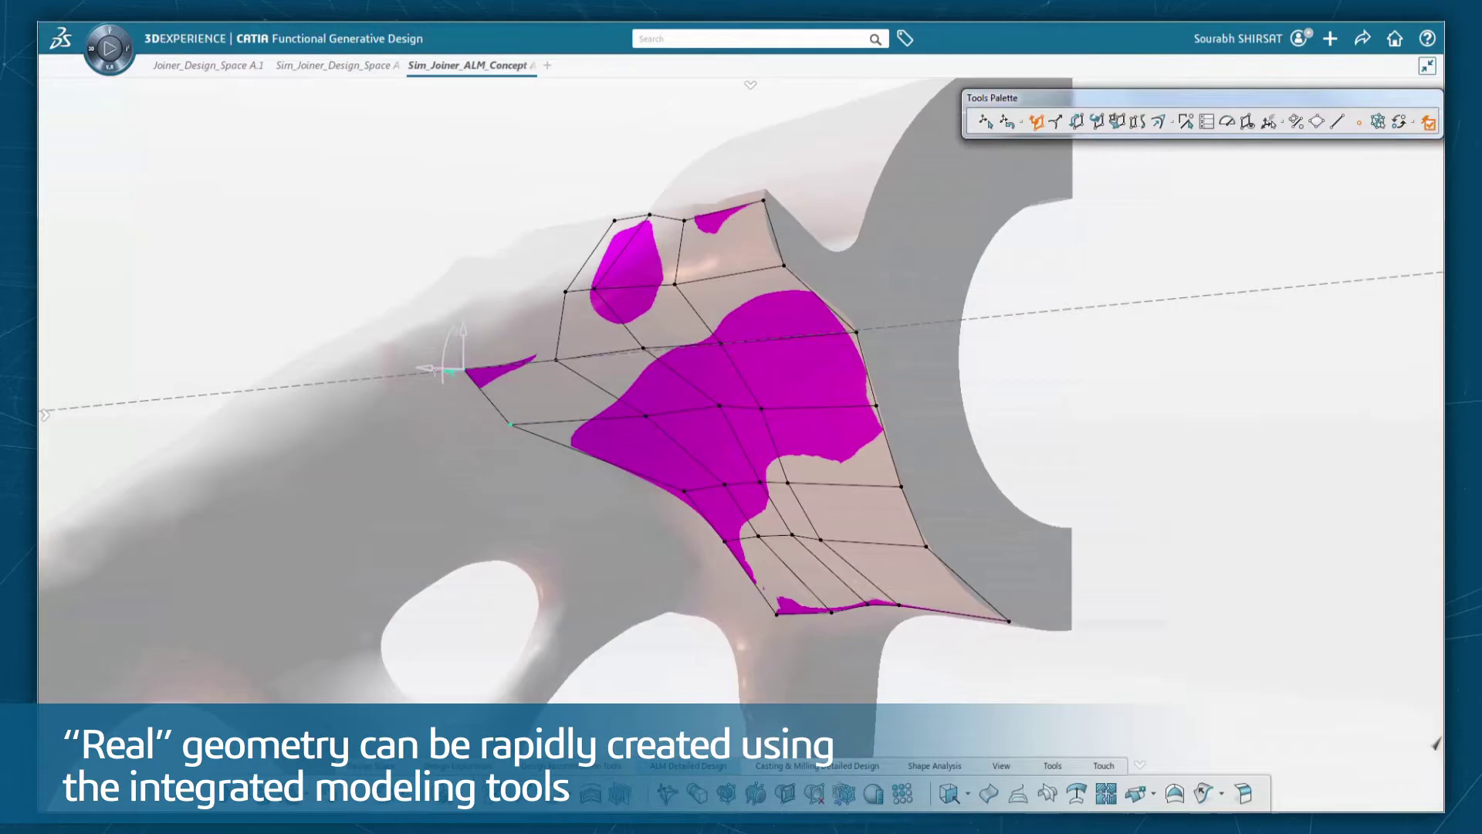
drag(440, 364, 460, 380)
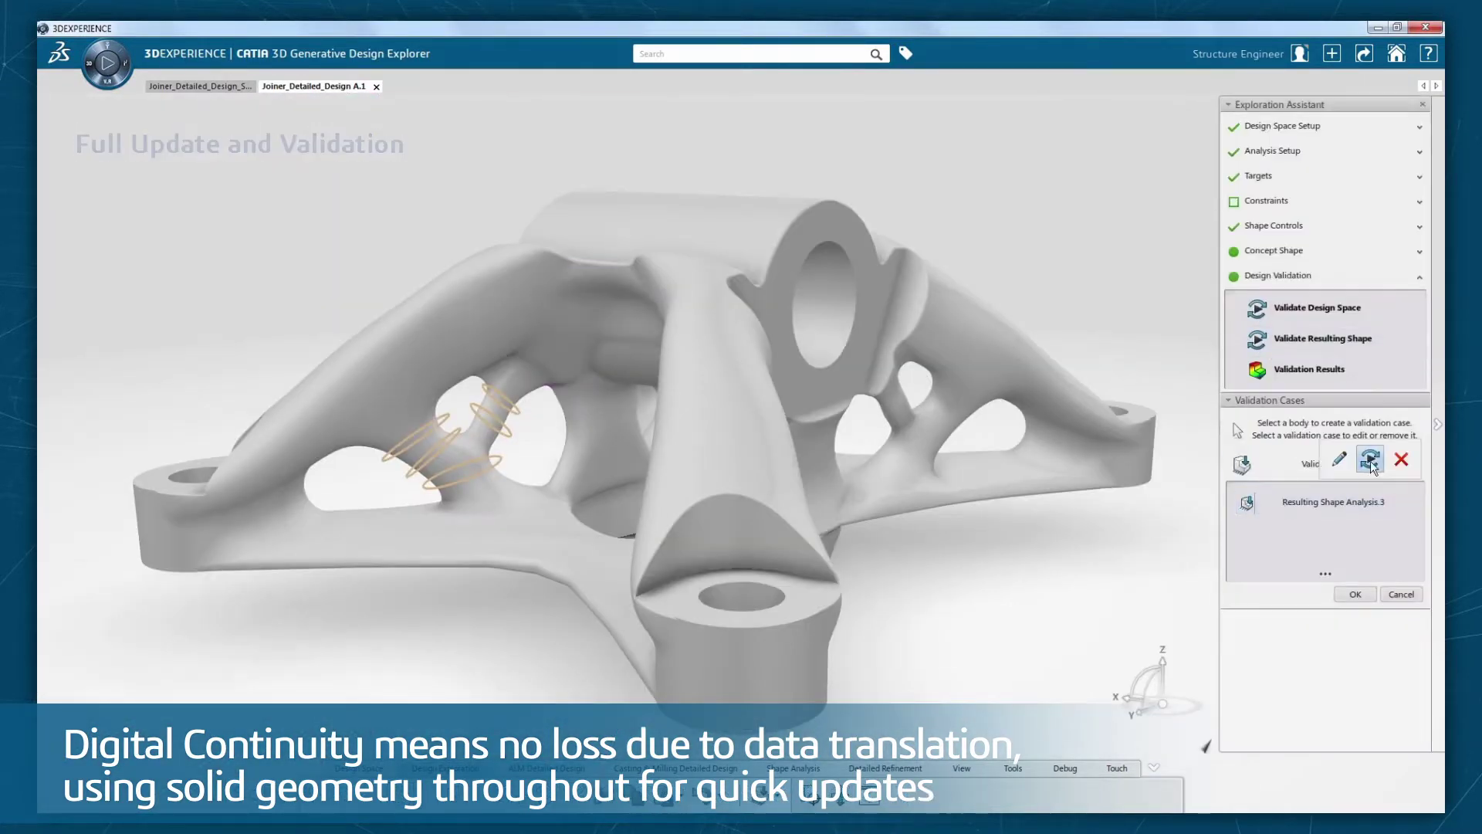
- Run the Resulting Shape Analysis.3 validation case on the detailed joiner design
click(1371, 462)
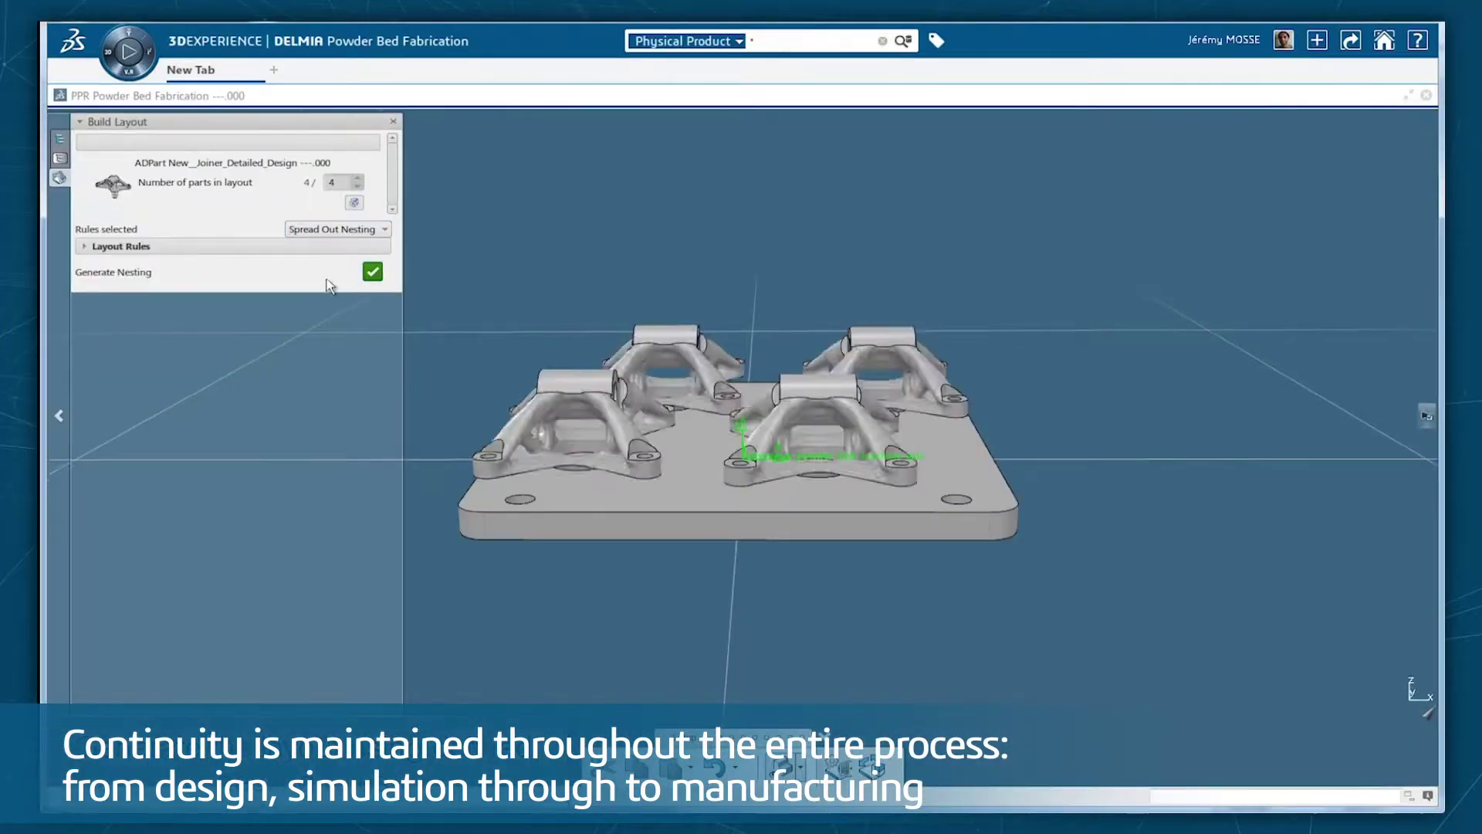
- In DELMIA Powder Bed Fabrication, reposition one of the four joiner parts on the build plate
drag(856, 364, 642, 348)
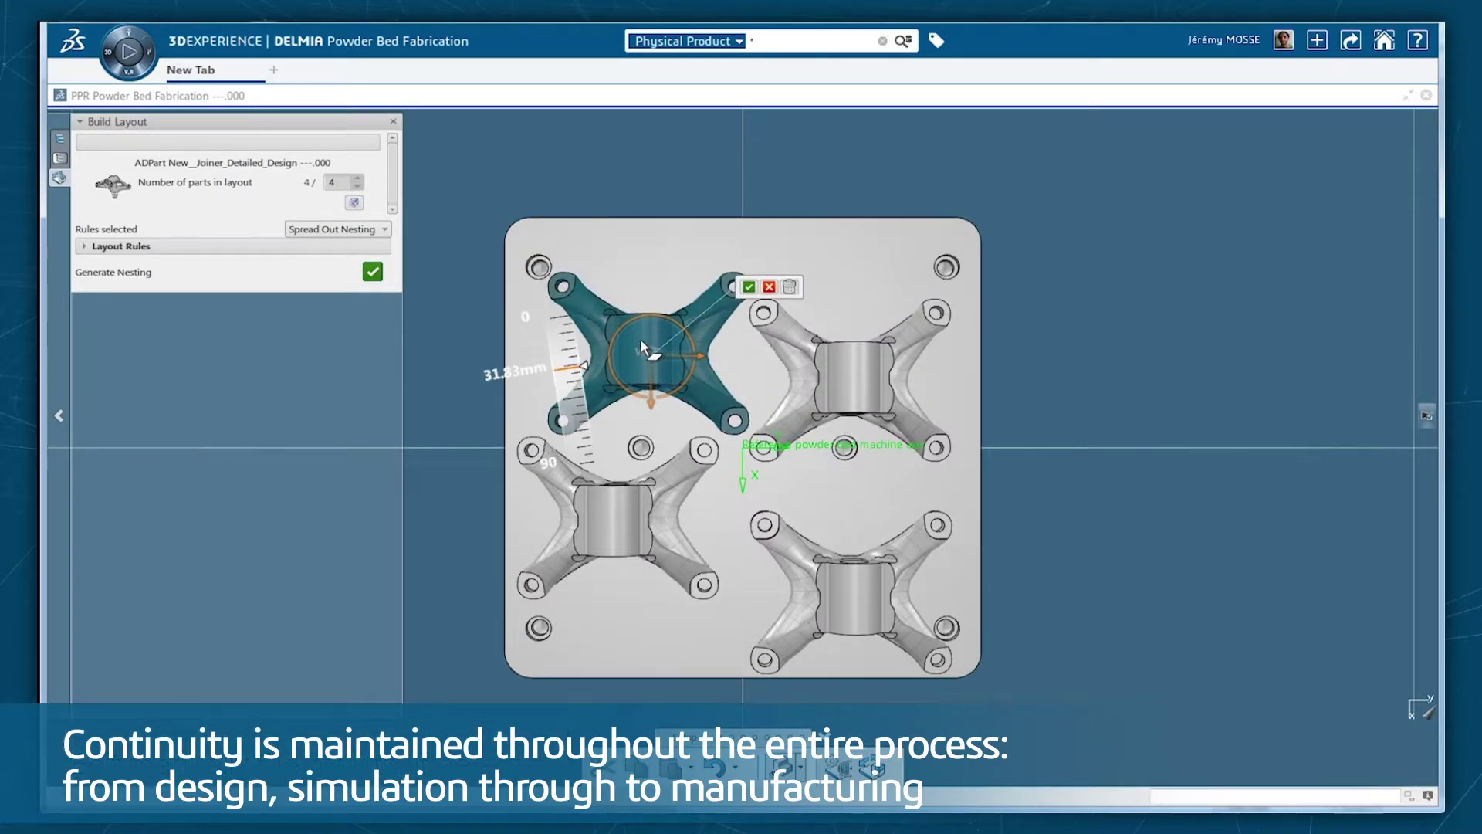